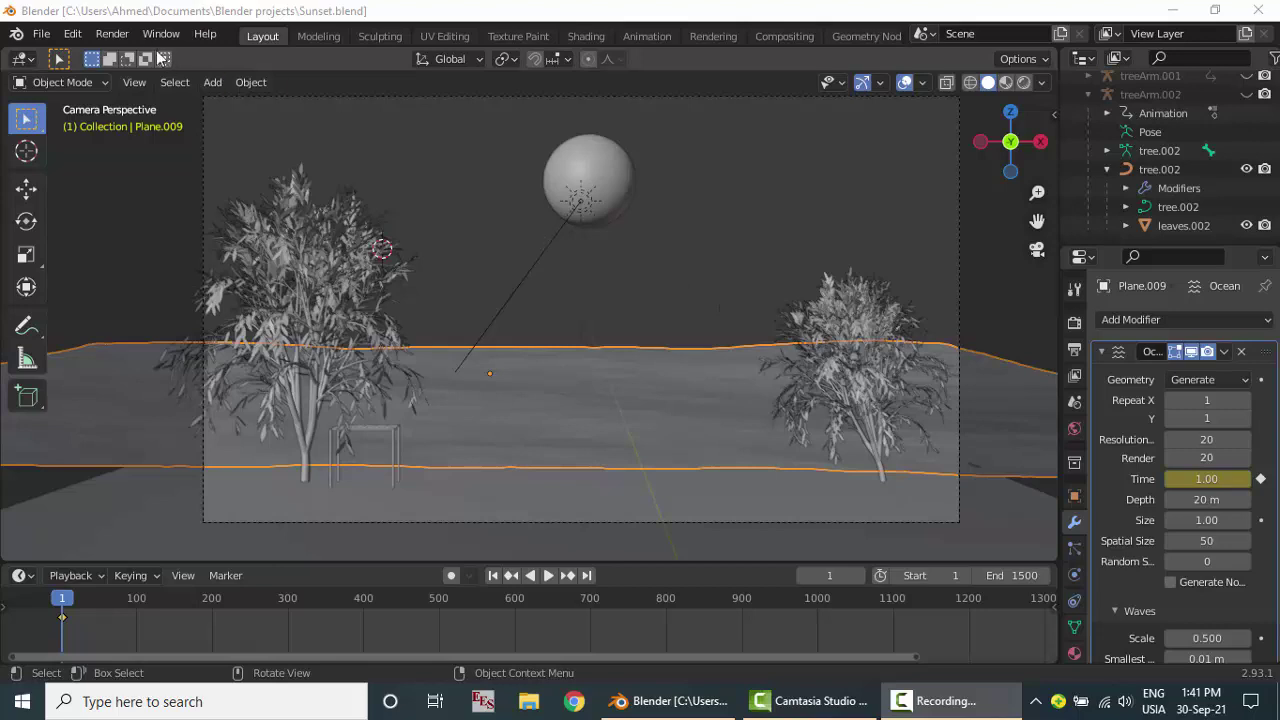
Glance at the Render menu, then show the Edit menu with its Preferences entry
left_click(114, 34)
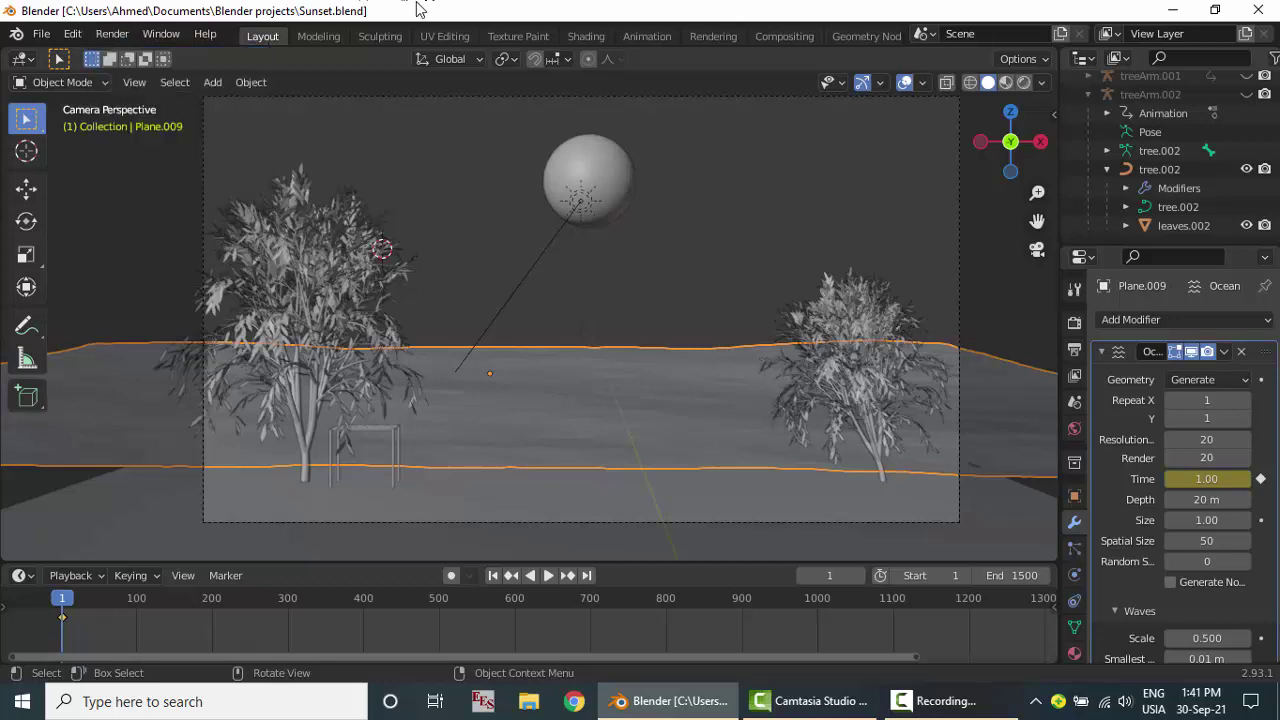
left_click(74, 36)
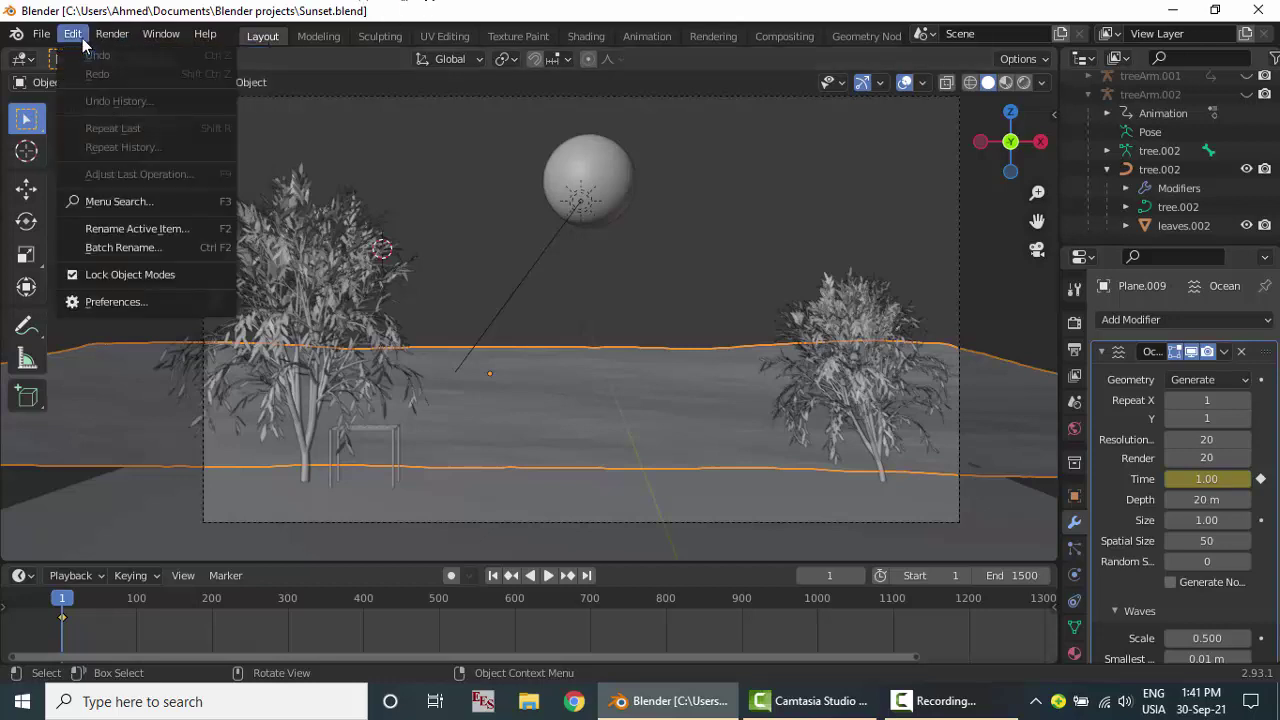
Search the add-ons for 'pla', verify Import Images as Planes is ticked, and close Preferences
left_click(130, 304)
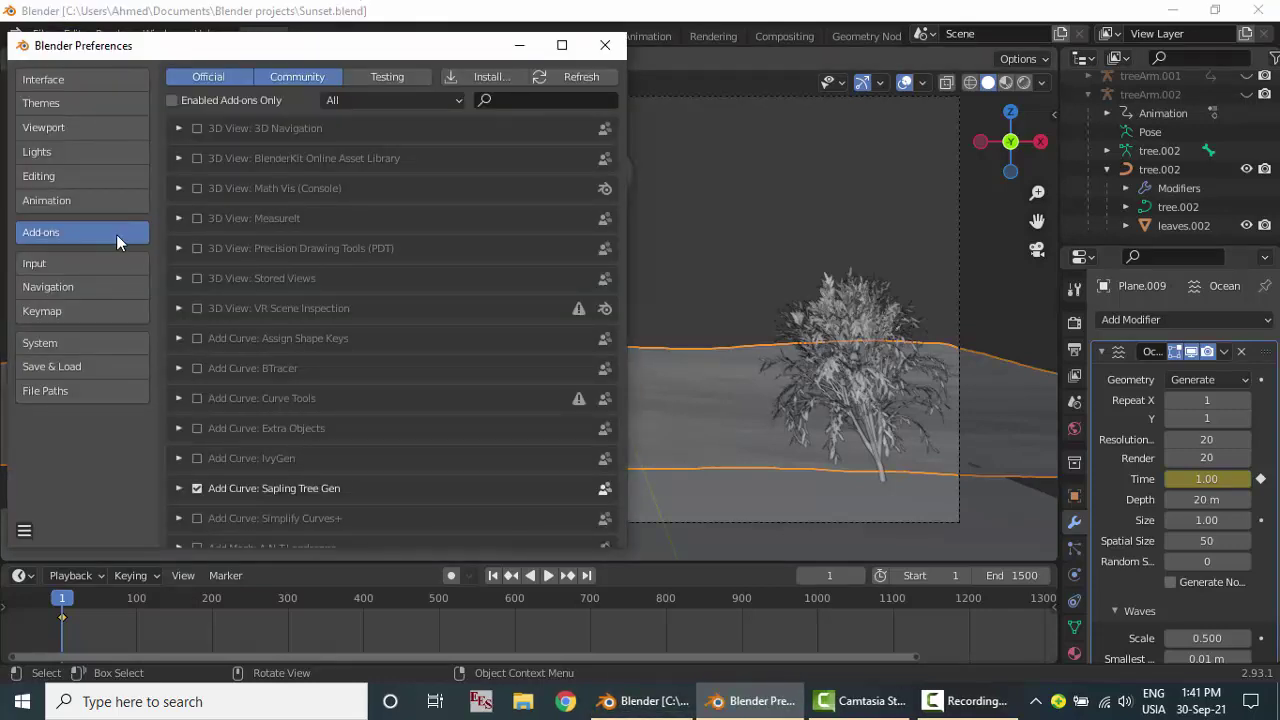
left_click(527, 99)
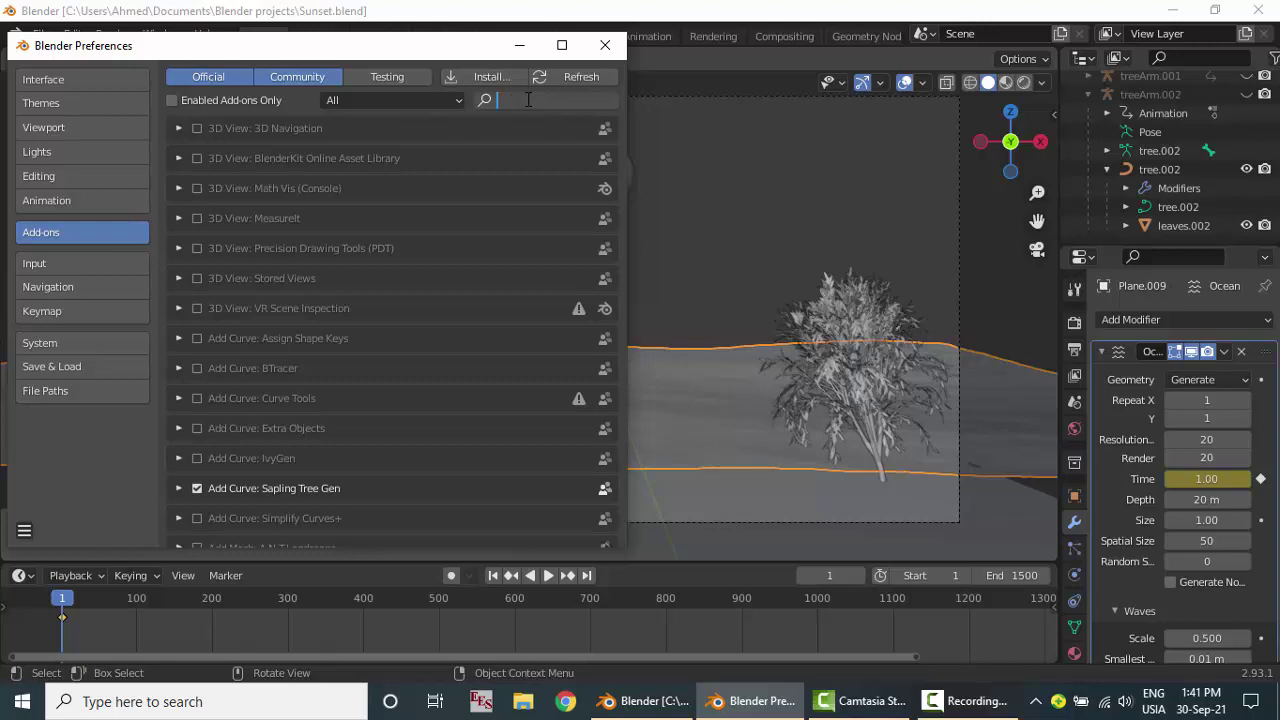
type("images")
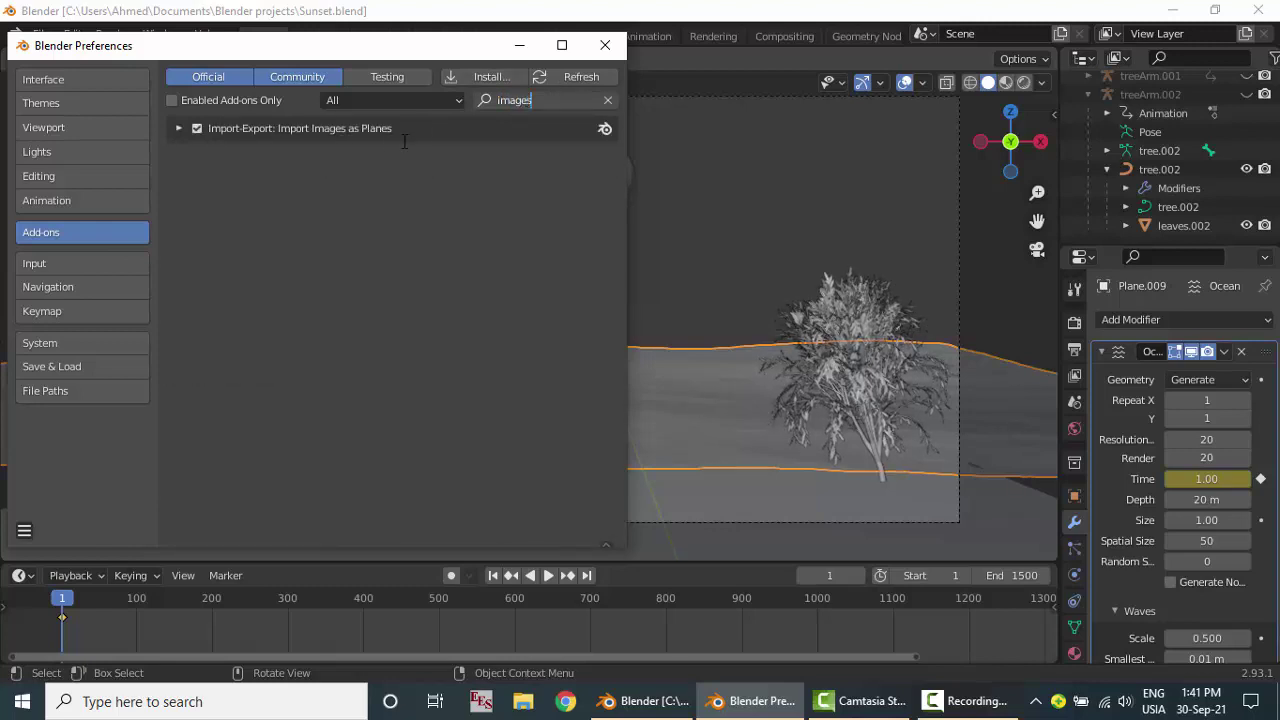
key("BackSpace")
key("BackSpace")
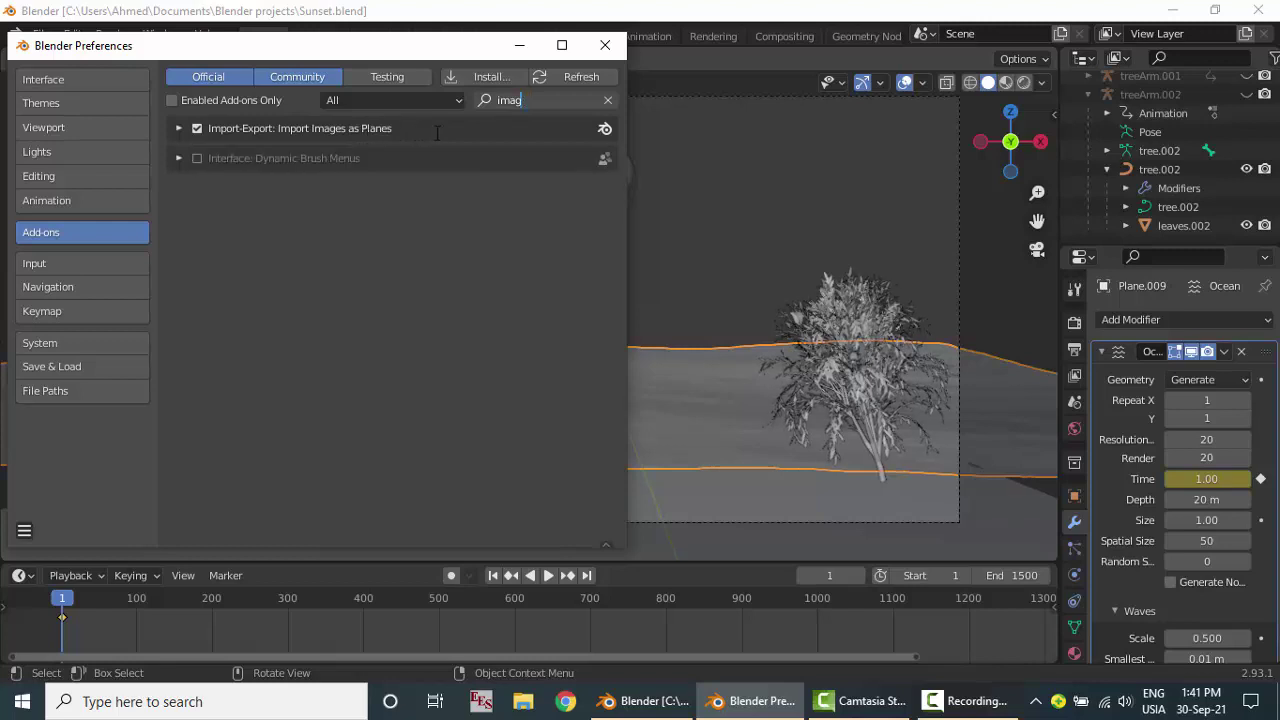
key("BackSpace")
key("BackSpace")
key("BackSpace")
type("pla")
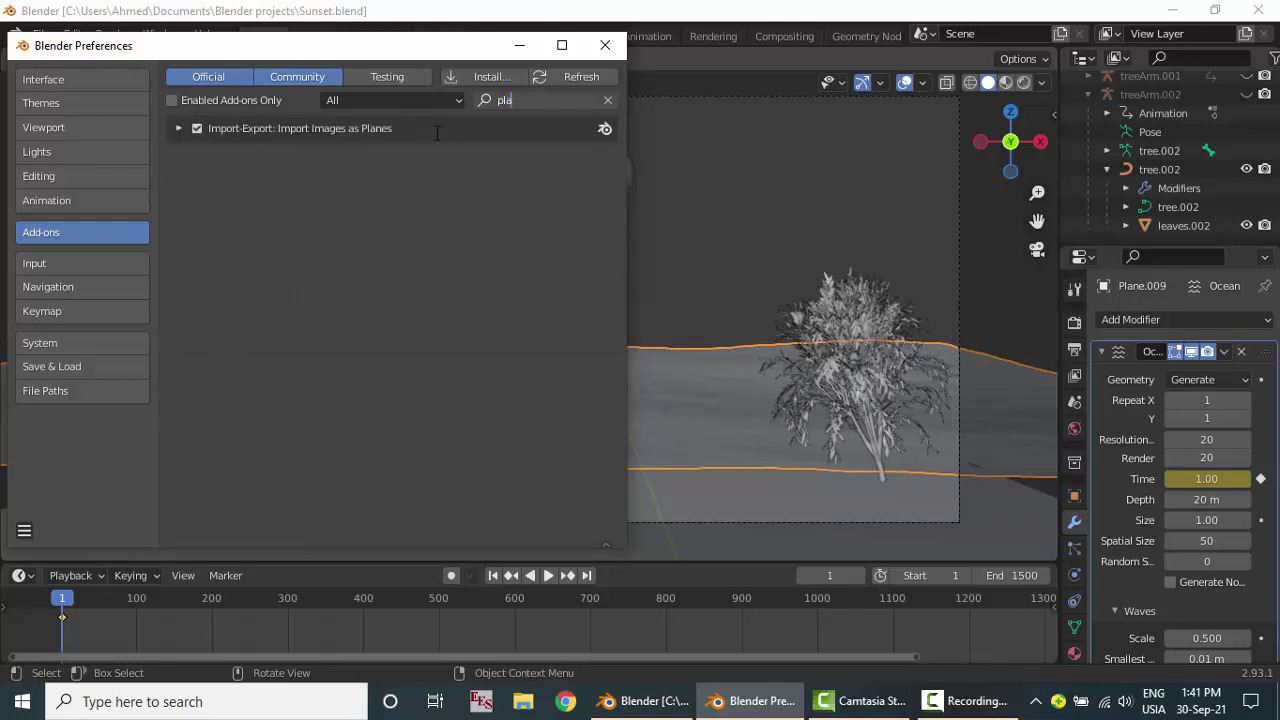
left_click(179, 130)
left_click(179, 130)
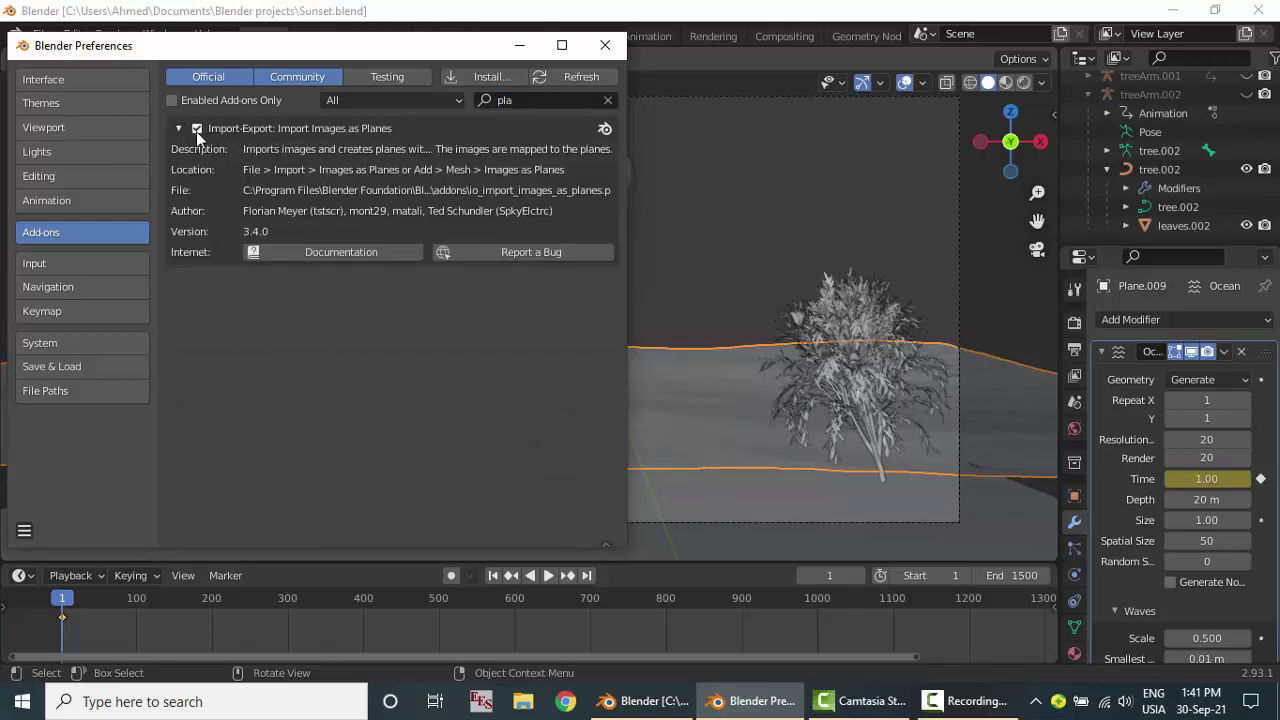
left_click(179, 130)
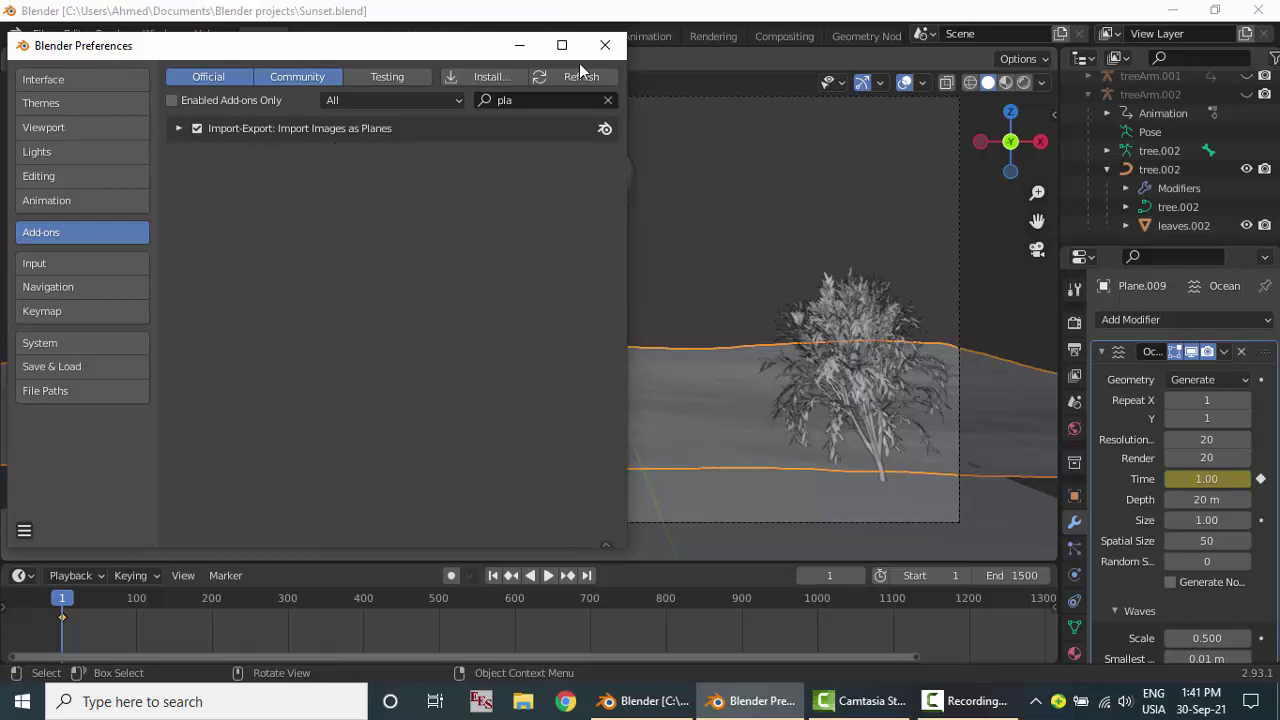
left_click(605, 45)
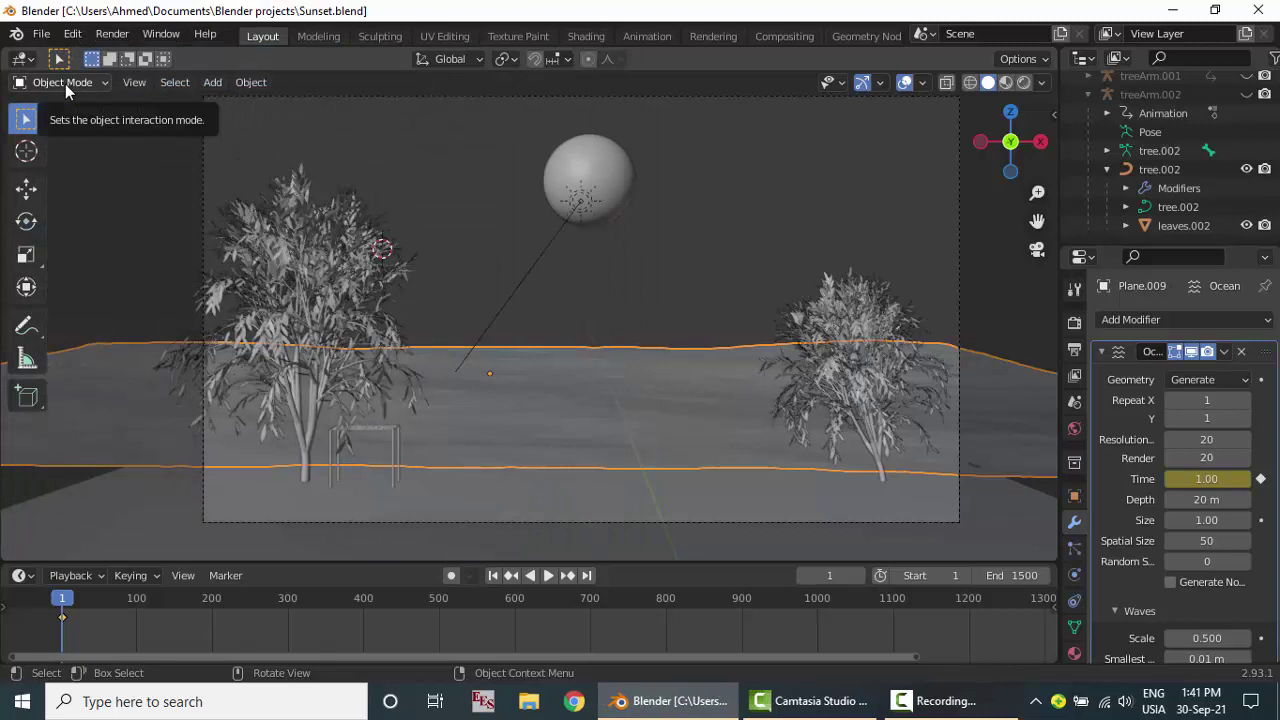
Import pexels-abdullah-ghatasheh-1631678.jpg from the Desktop using Add > Image > Images as Planes
left_click(216, 84)
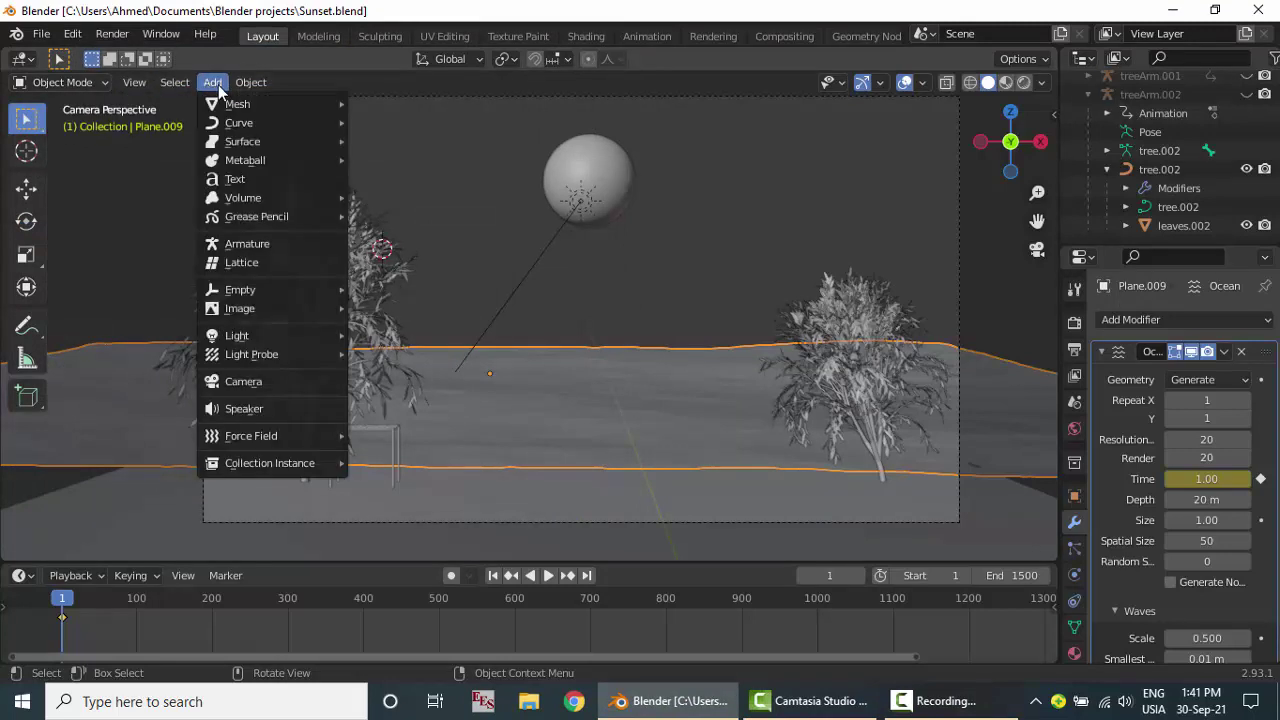
mouse_move(240, 308)
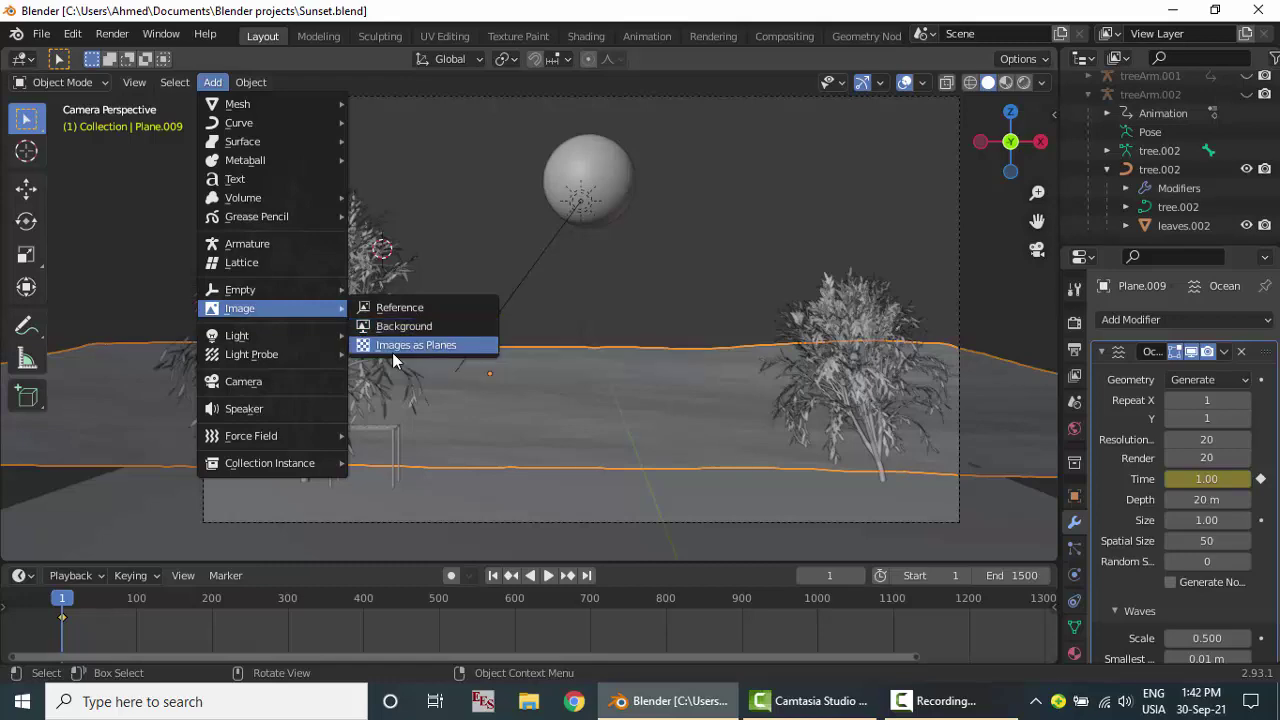
left_click(394, 346)
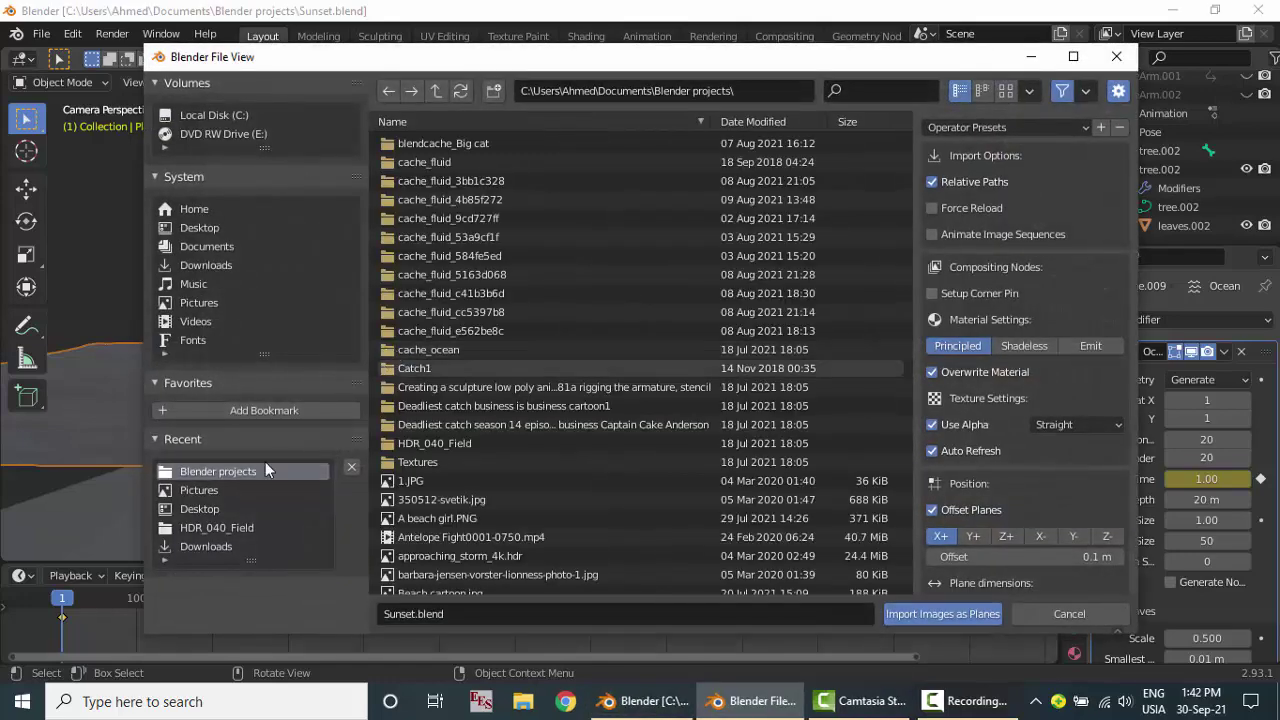
left_click(212, 510)
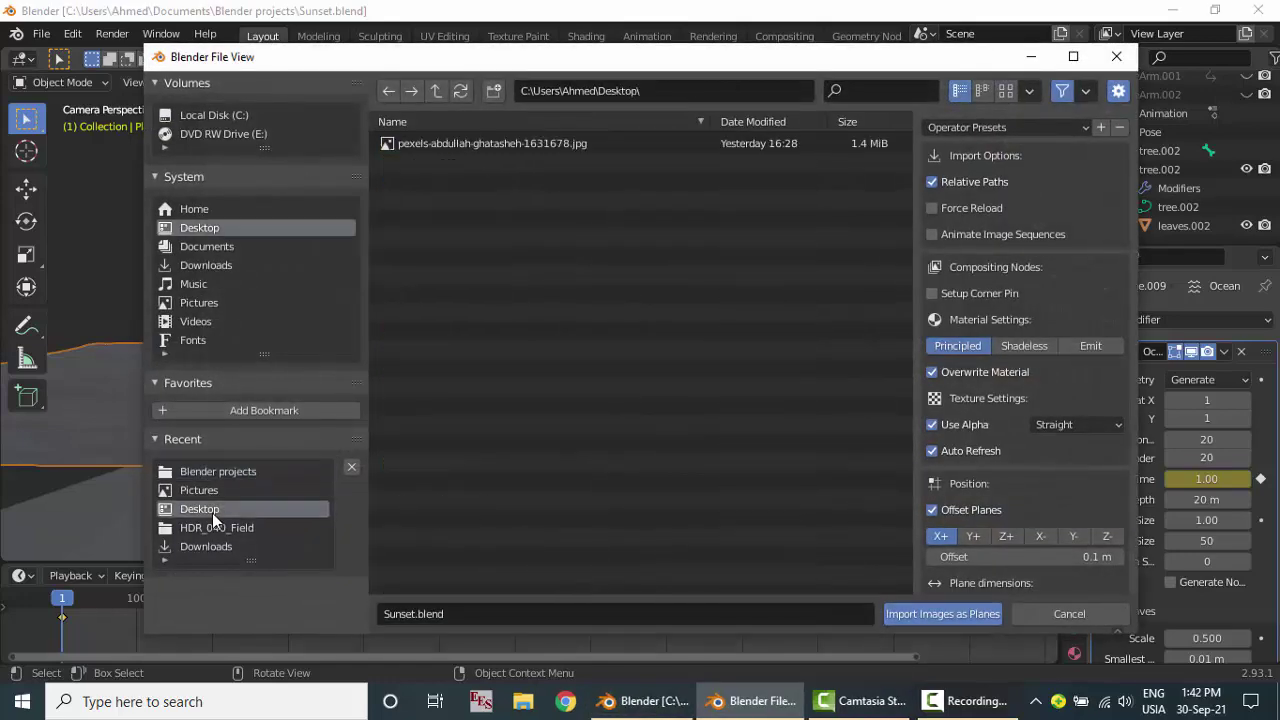
double_click(533, 142)
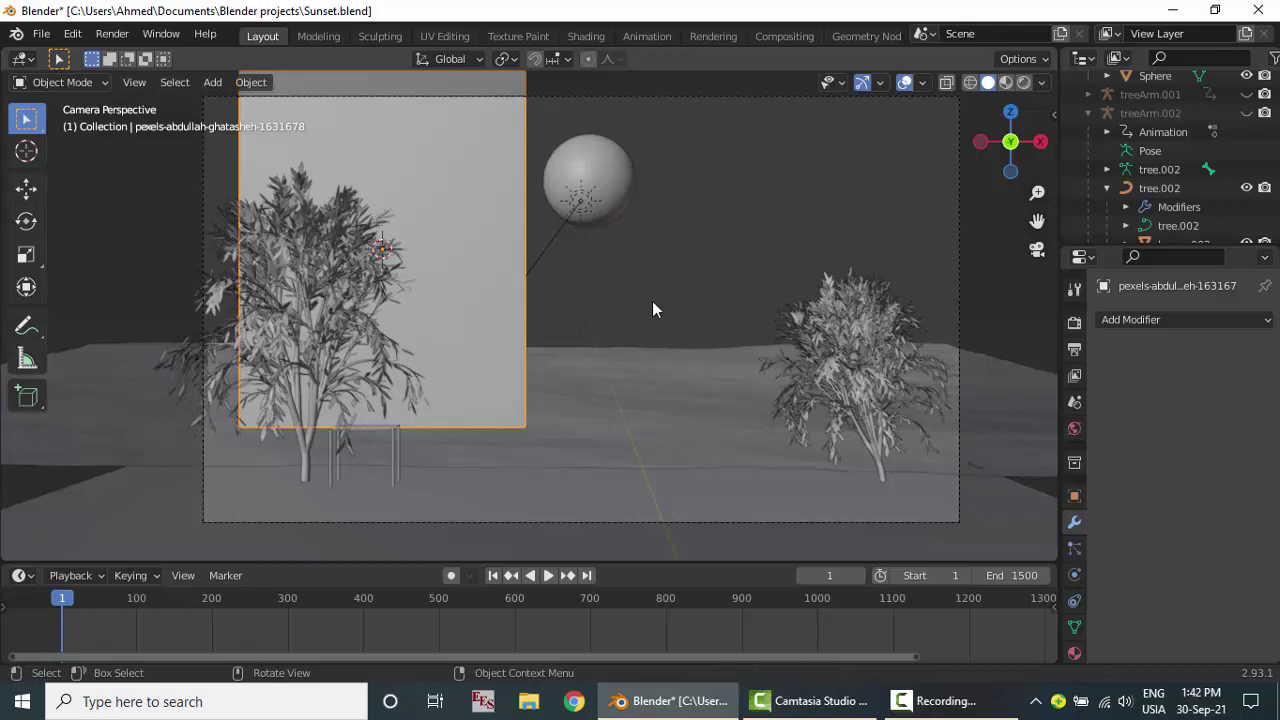
Switch the viewport shading to Rendered and leave camera view for a free view
key("z")
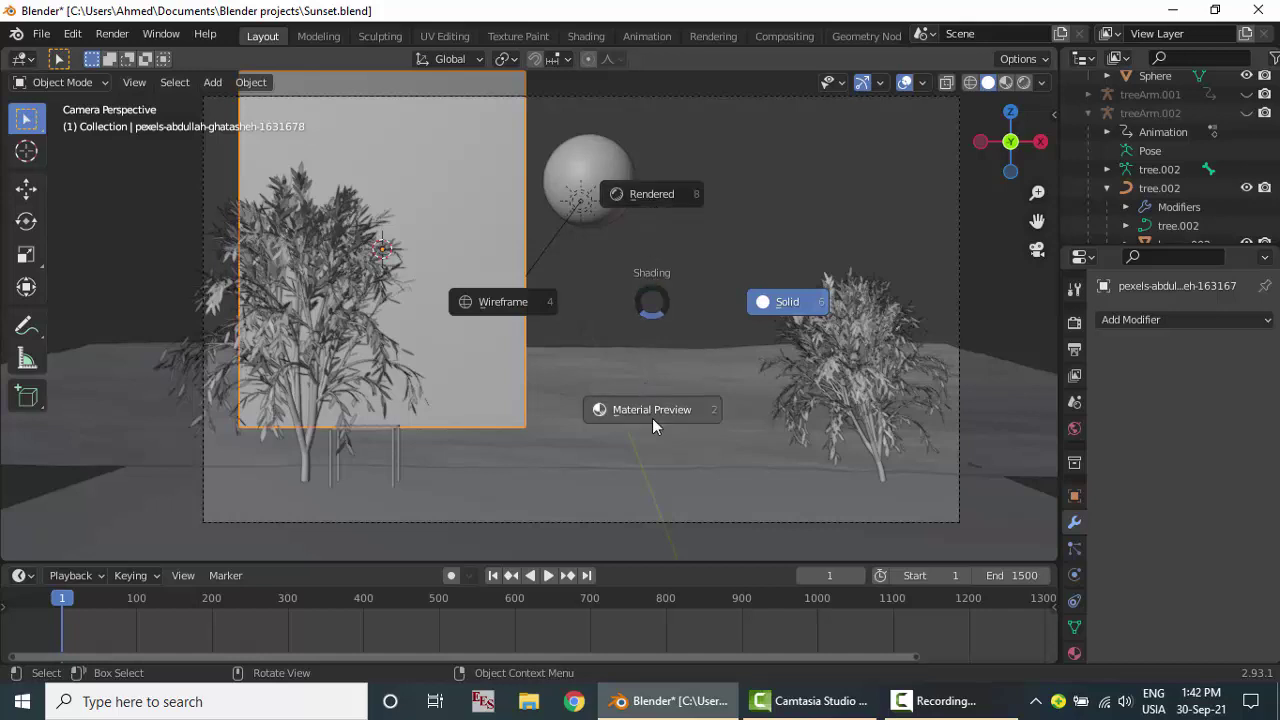
left_click(655, 201)
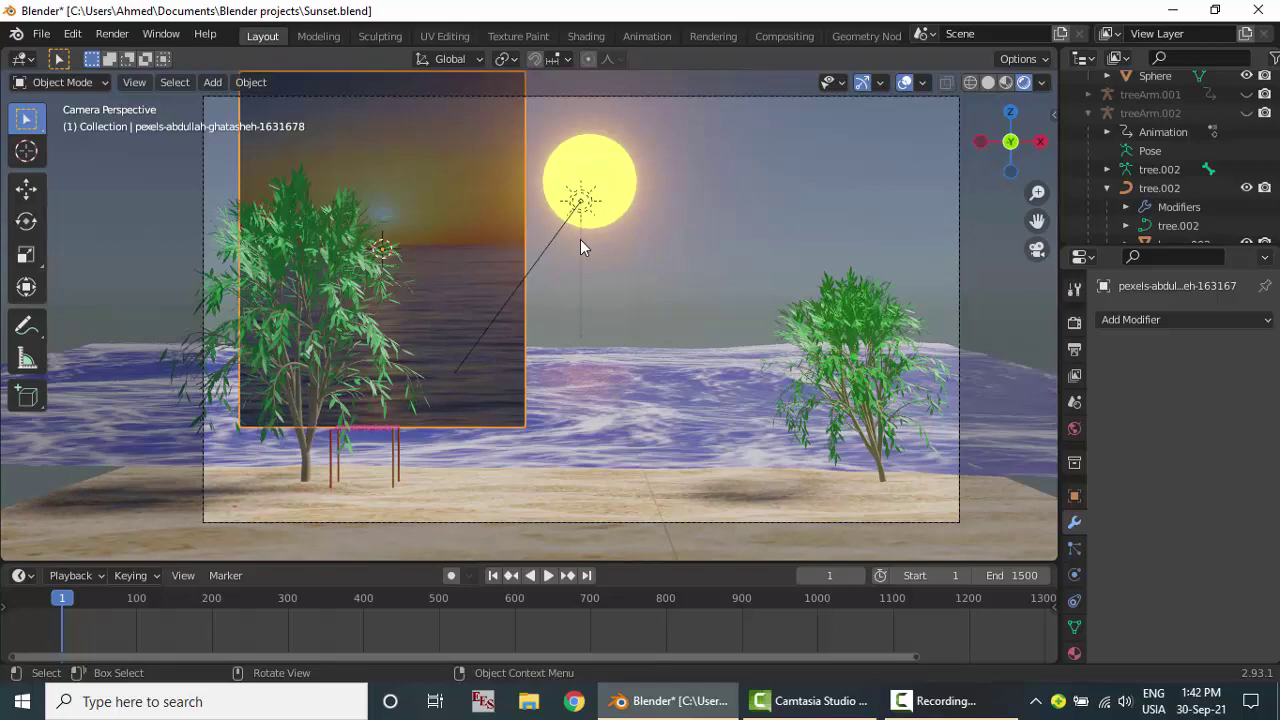
key("KP_0")
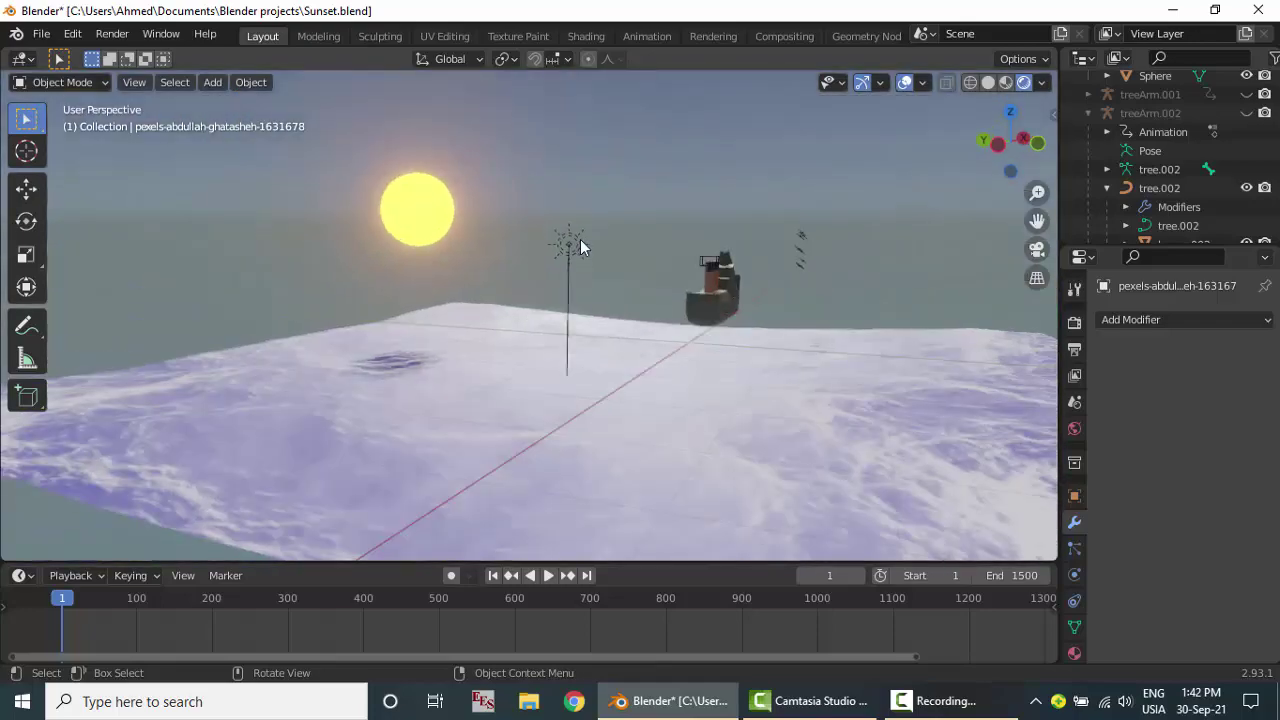
Move the photo plane 11.035 m along global Y behind the ocean, then return to camera view
middle_click_drag(579, 241, 376, 249)
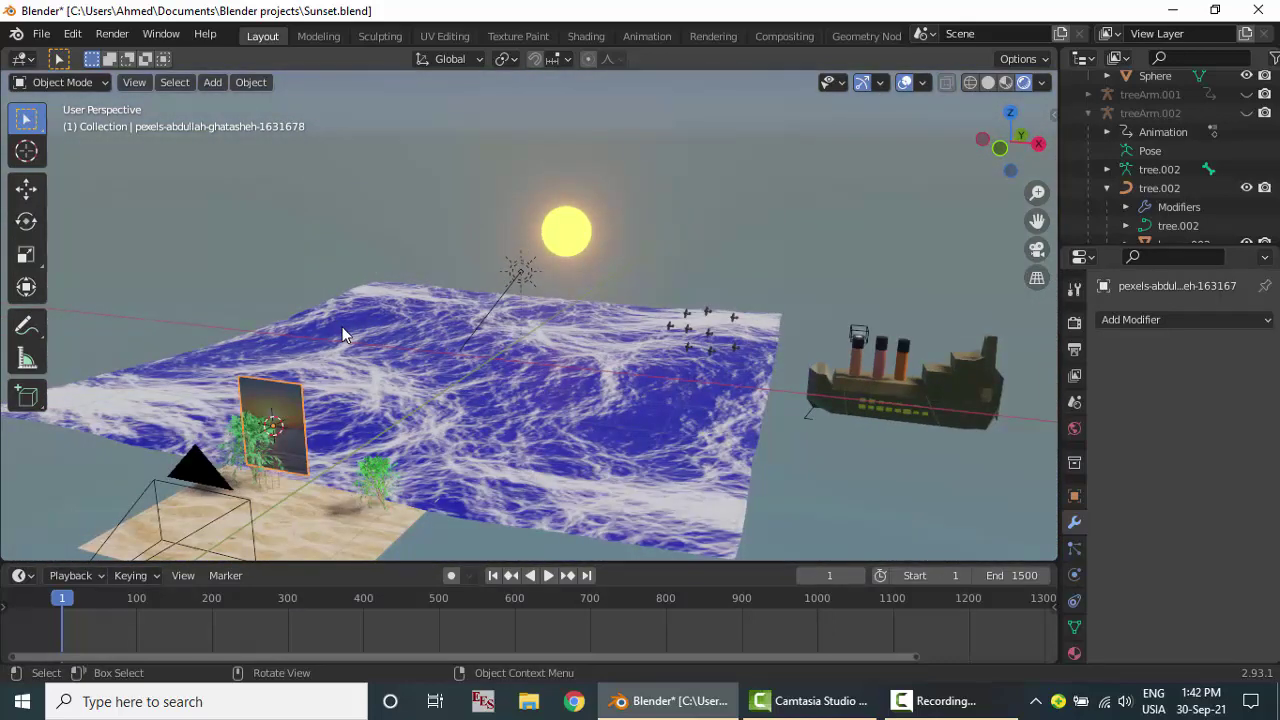
key("g")
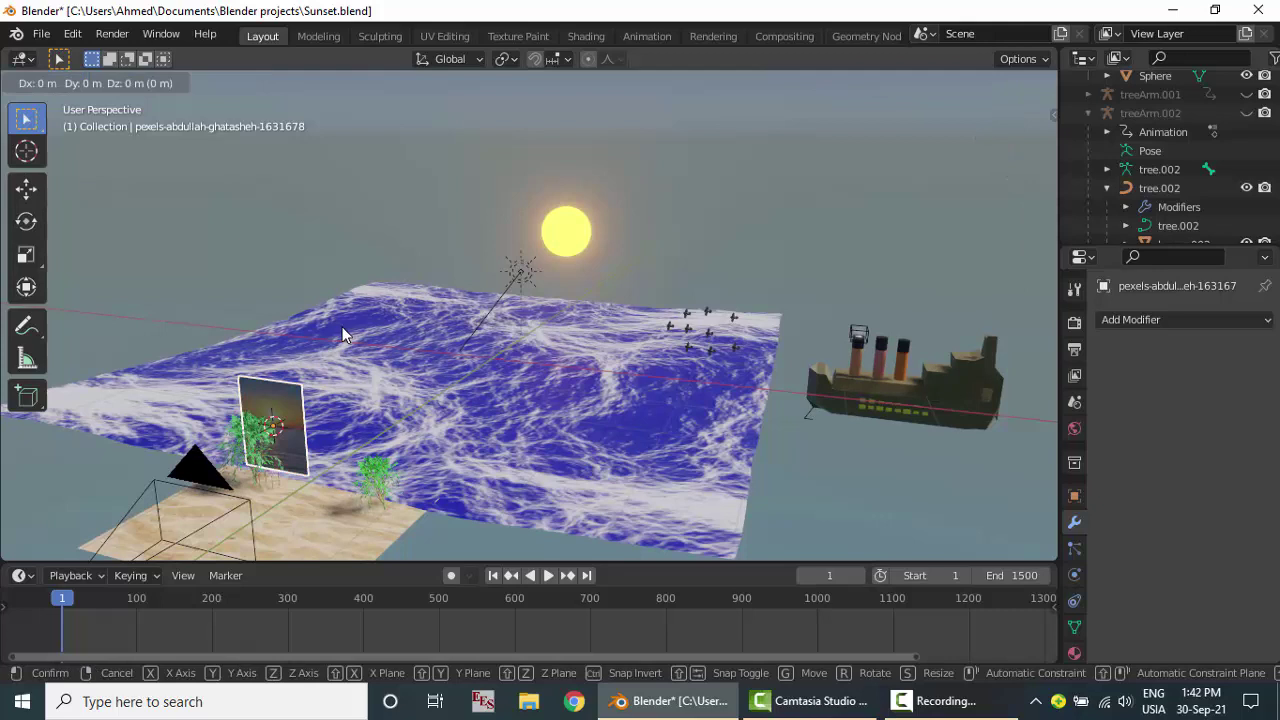
key("y")
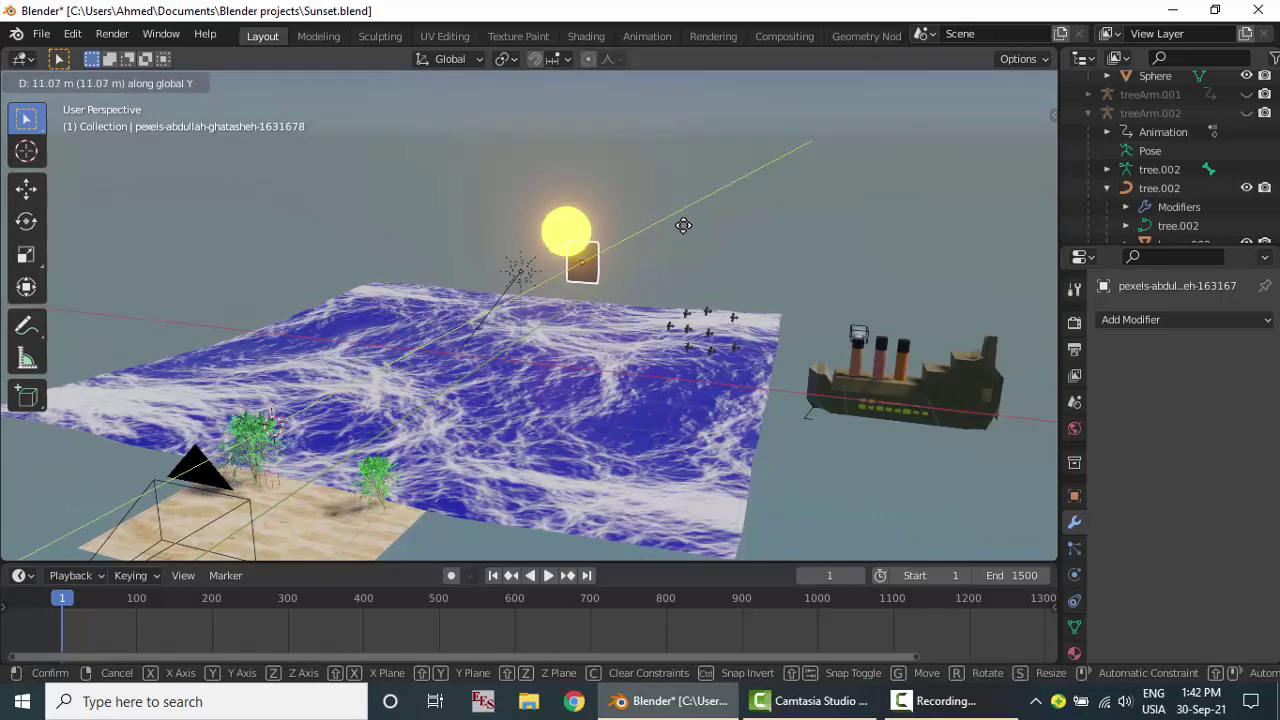
left_click(683, 225)
mouse_move(683, 225)
middle_mouse_down()
mouse_move(581, 231)
mouse_move(596, 238)
middle_mouse_up()
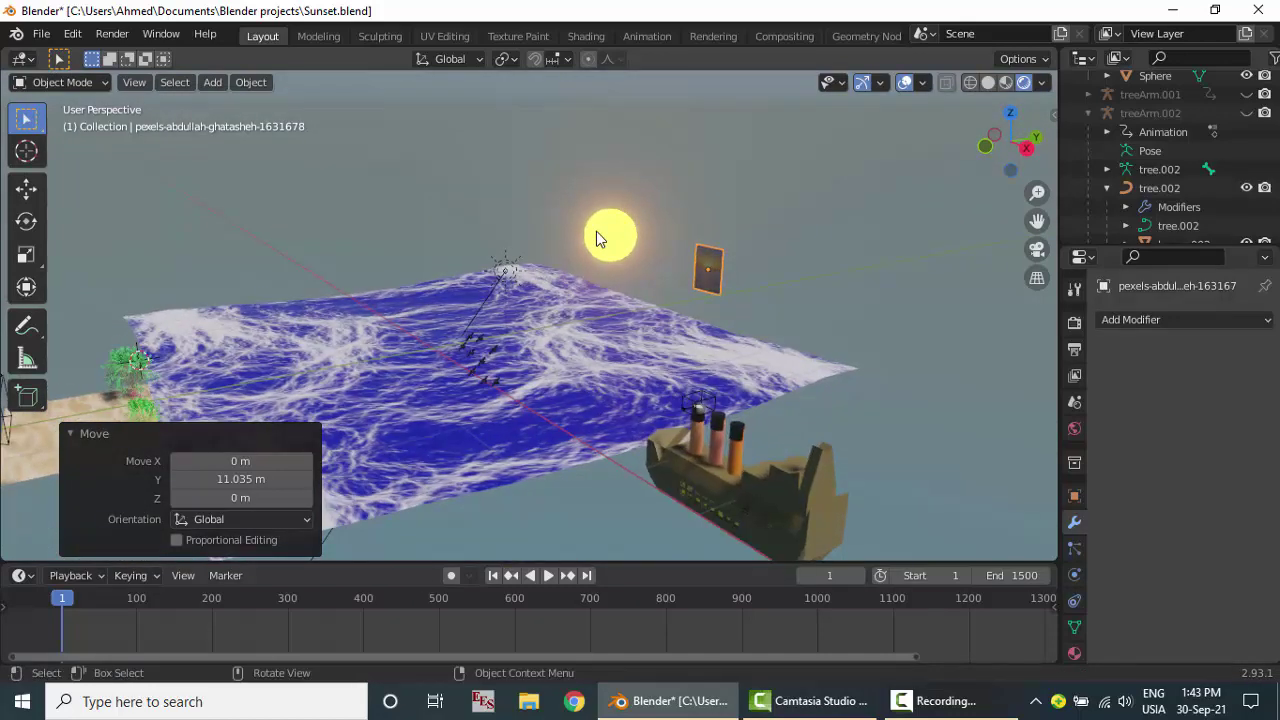
key("KP_0")
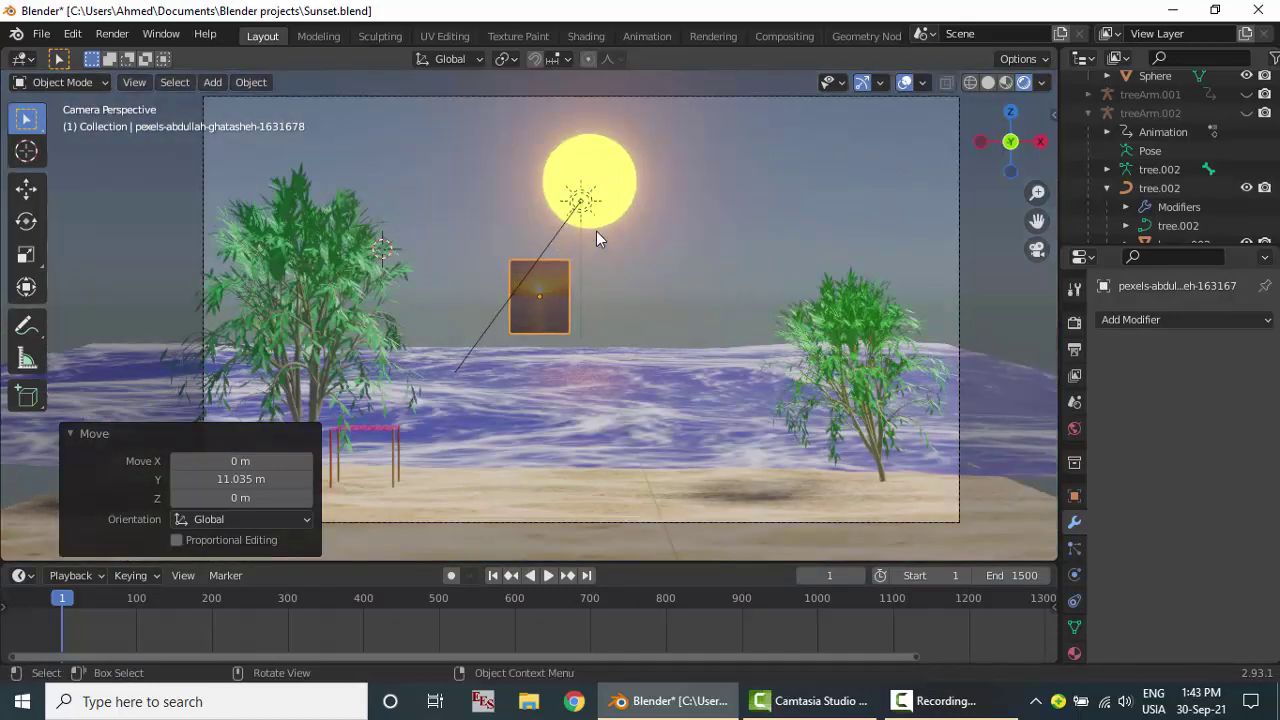
Scale the photo plane to 5.481, then down to 2.296, and reposition it
key("s")
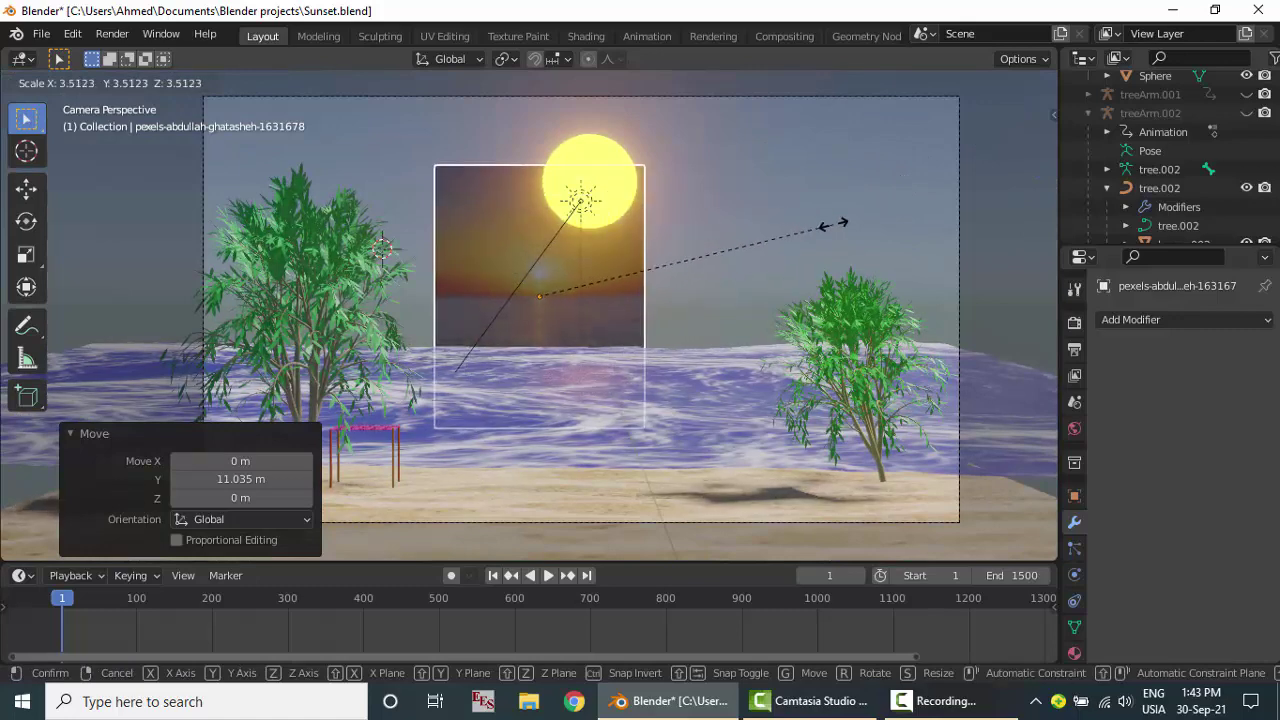
left_click(1006, 258)
key("s")
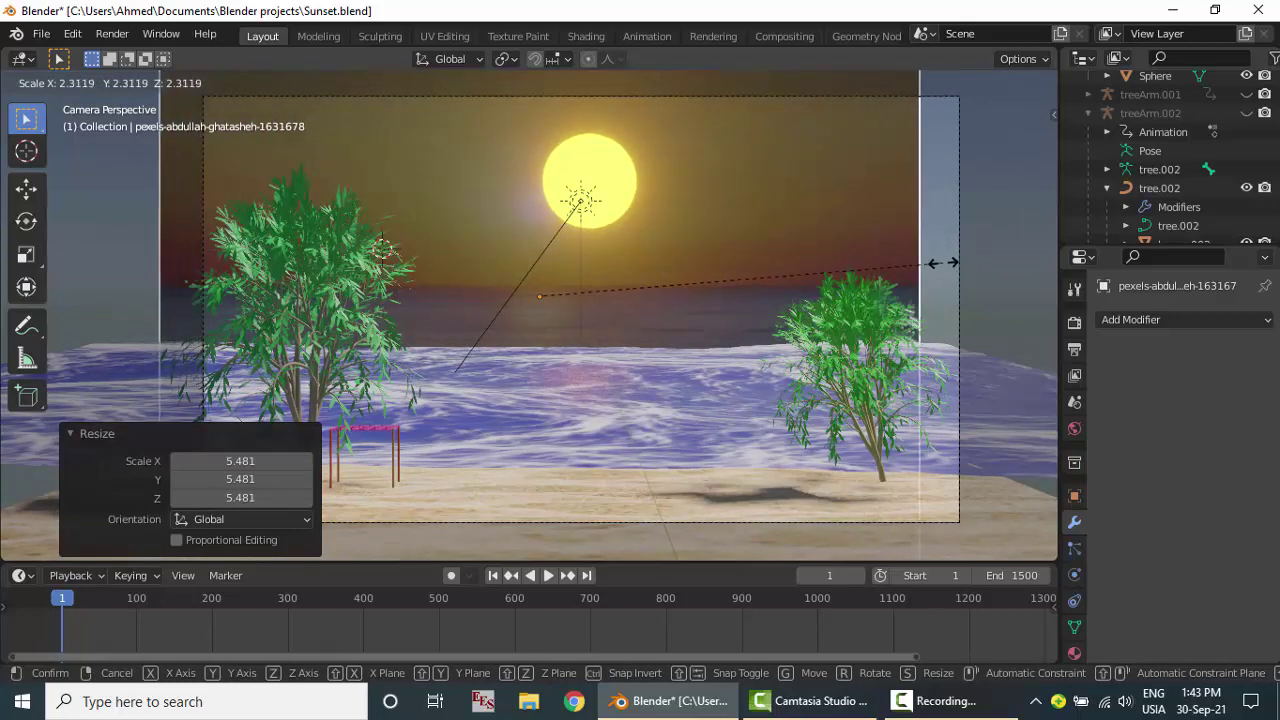
left_click(940, 262)
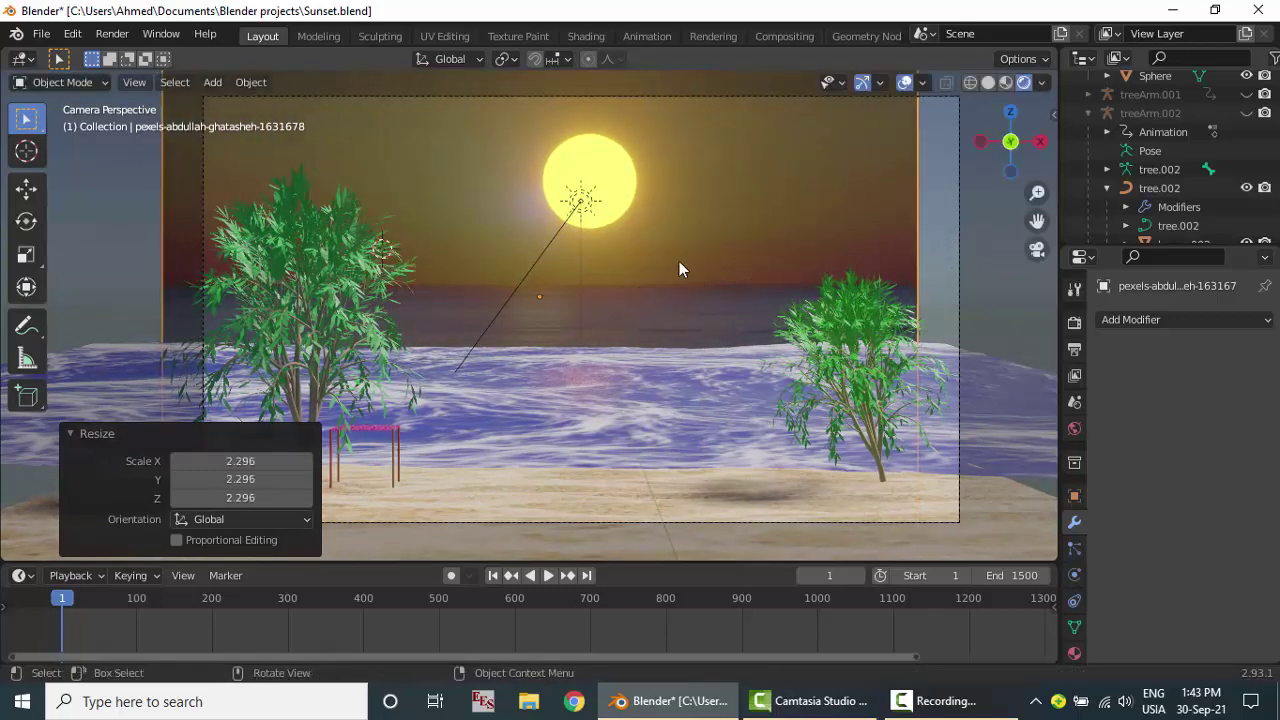
key("g")
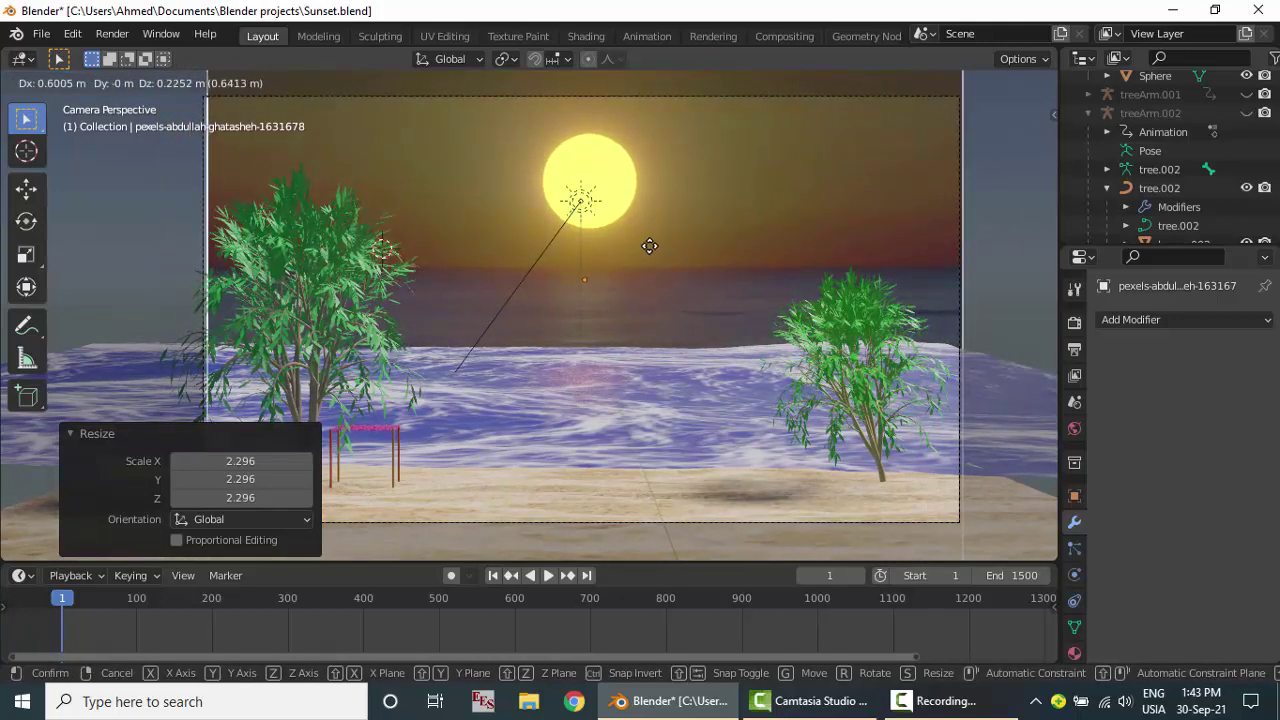
left_click(628, 322)
Enlarge the sunset backdrop further and nudge it slightly right and lower
key("s")
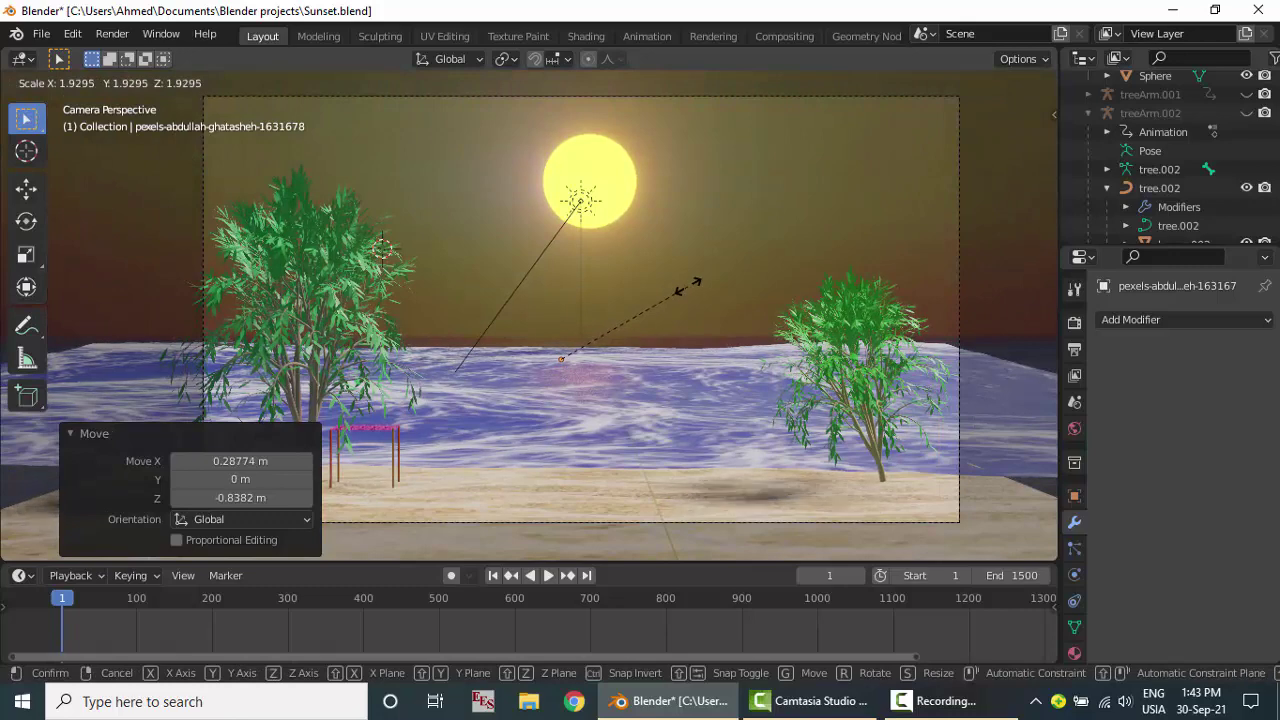
left_click(688, 286)
key("g")
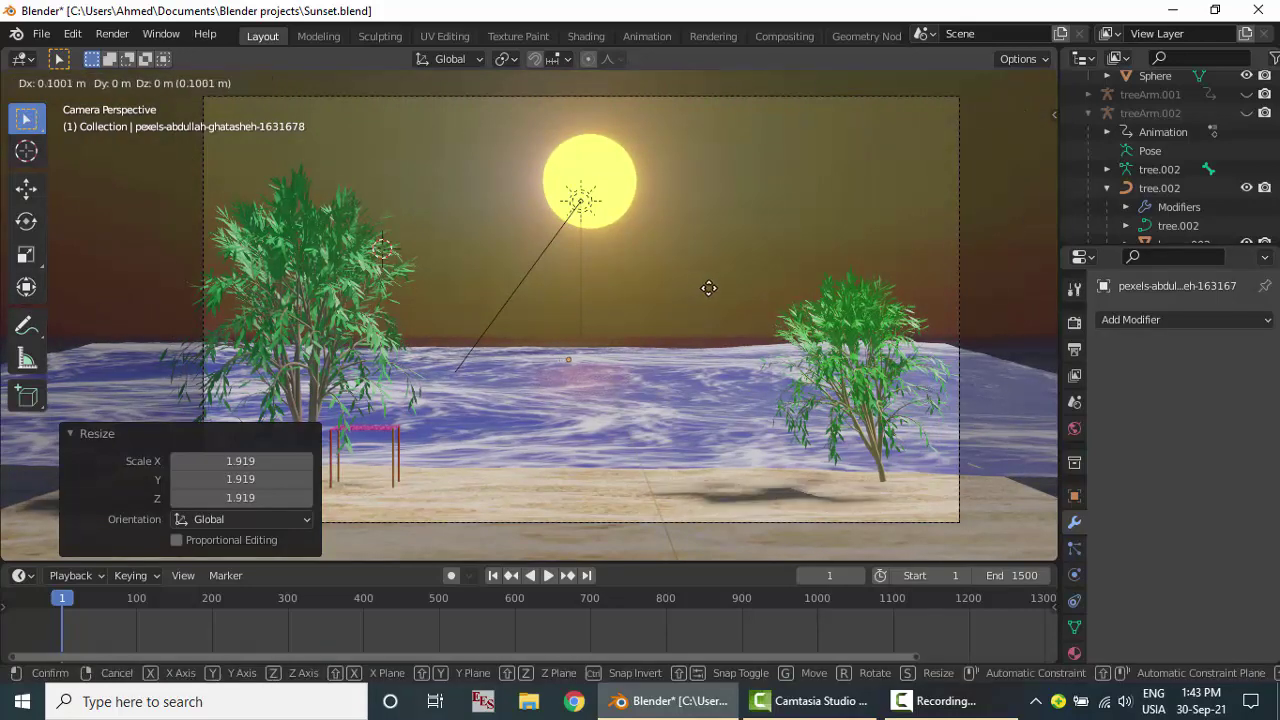
left_click(726, 290)
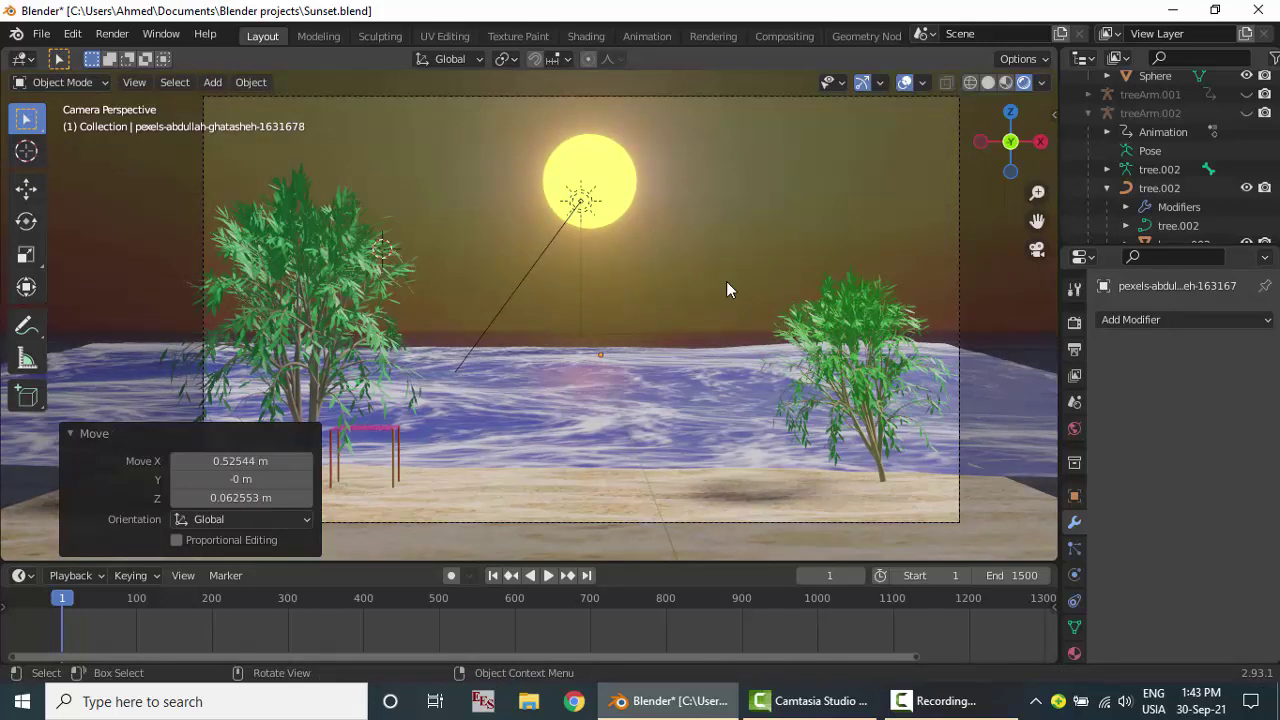
key("g")
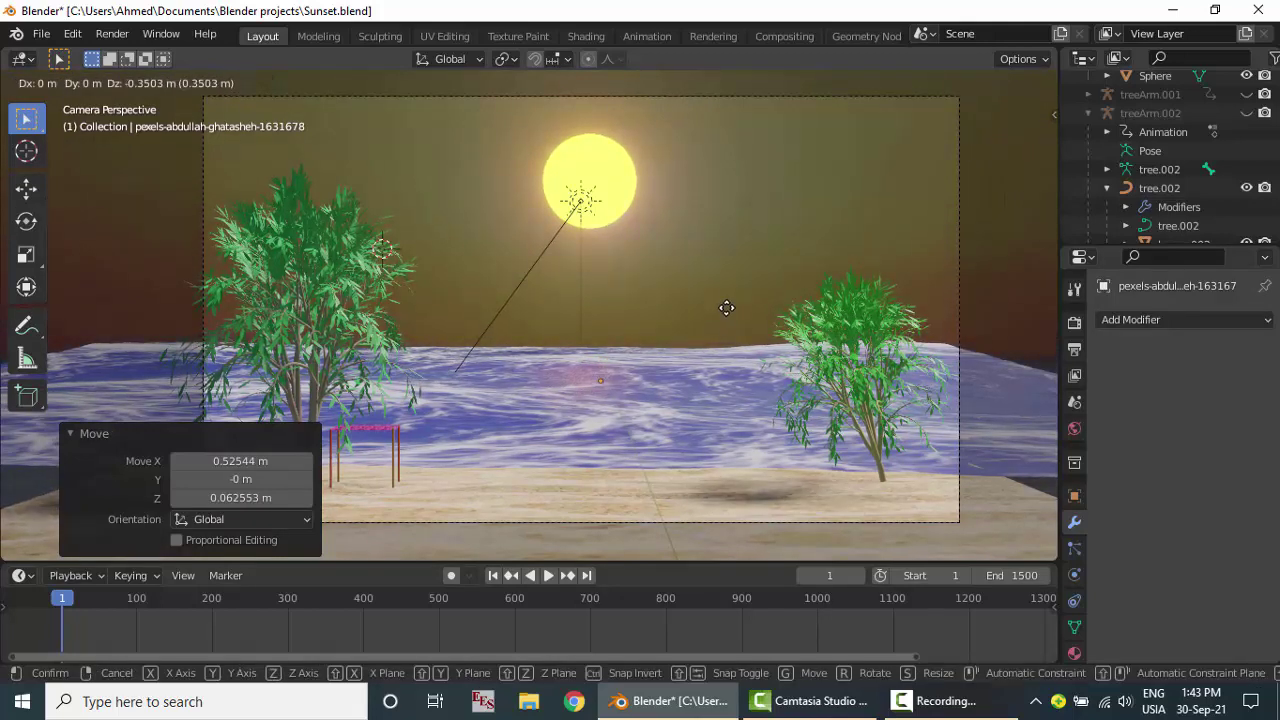
left_click(726, 307)
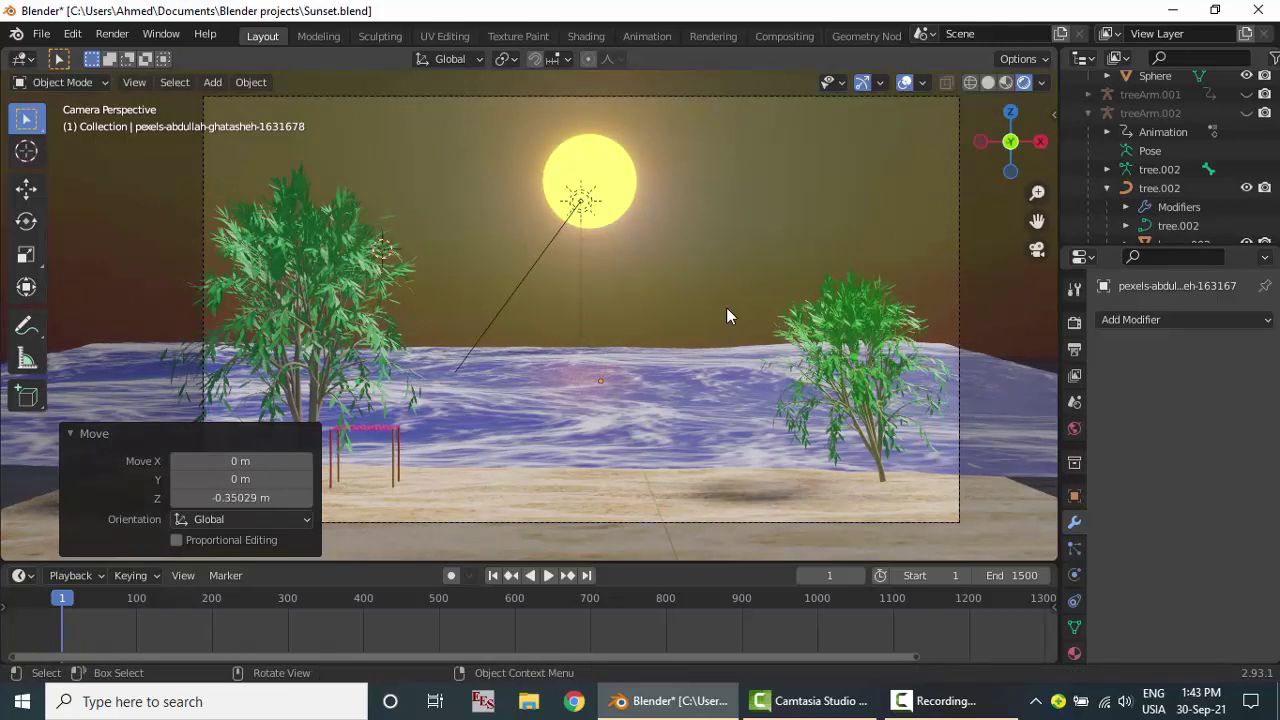
Show the backdrop plane's Object properties with the Visibility panel expanded
left_click(114, 35)
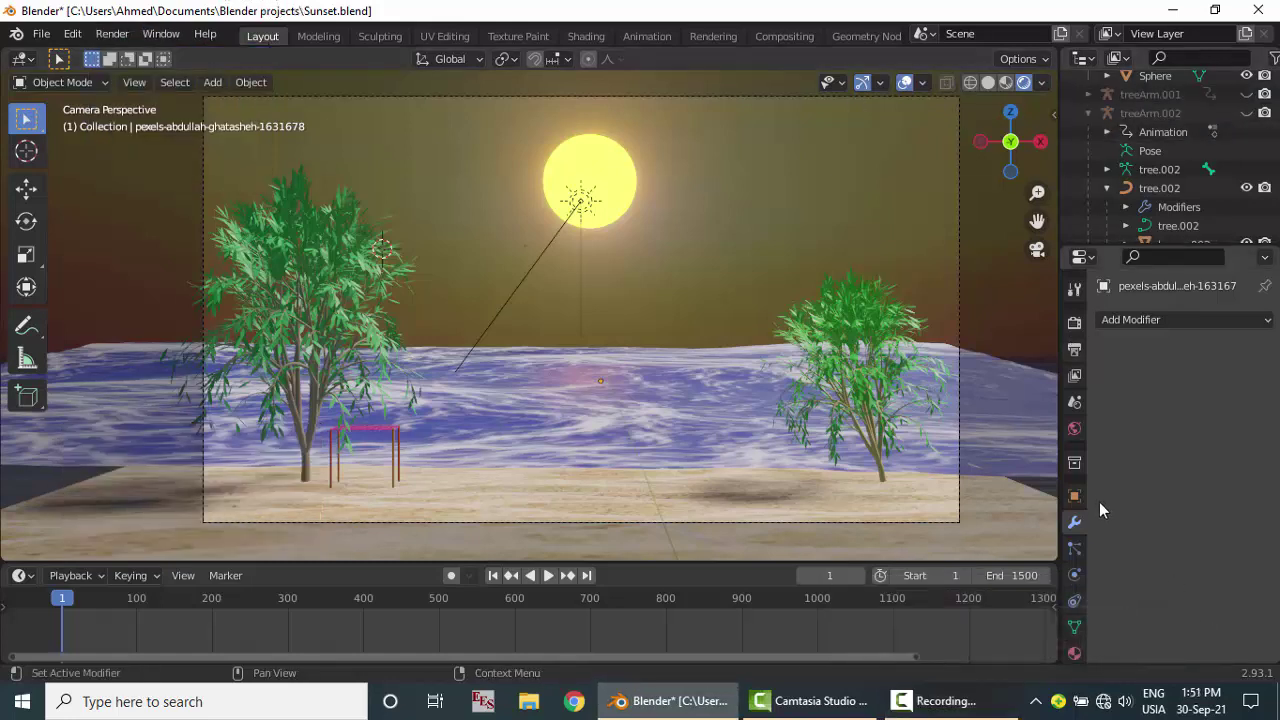
left_click(1076, 494)
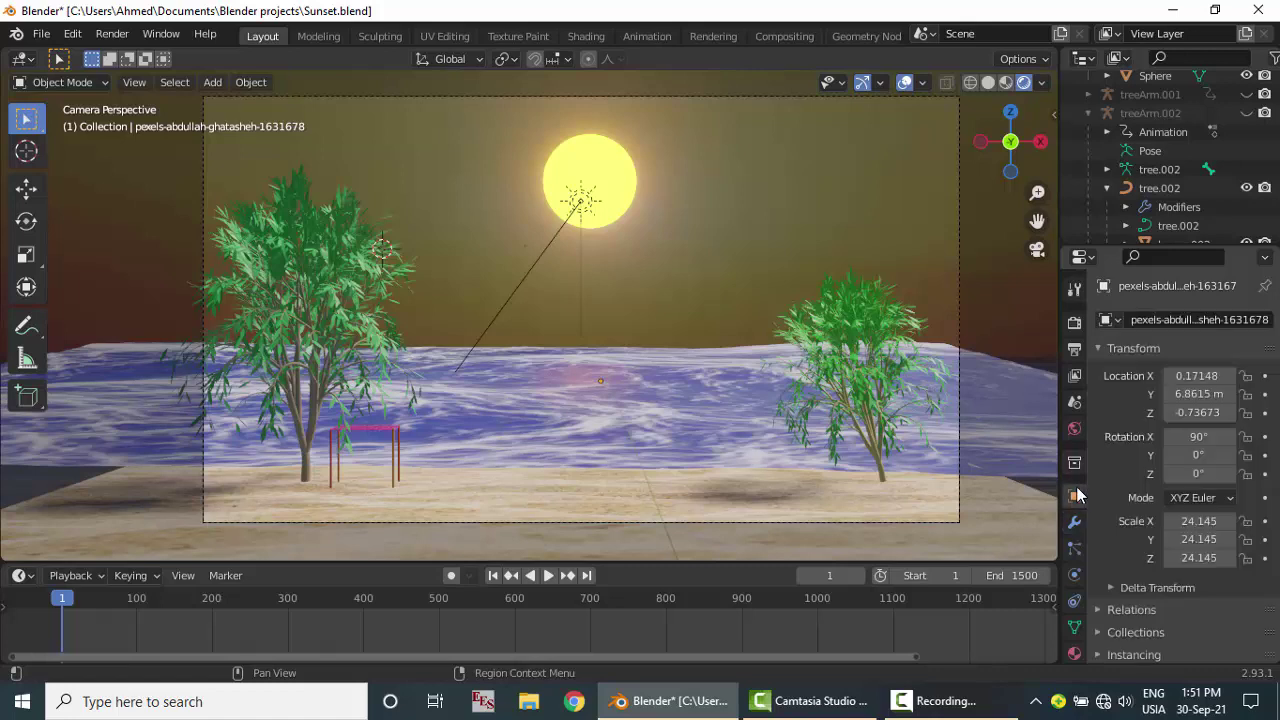
scroll(1150, 593, "down", 2)
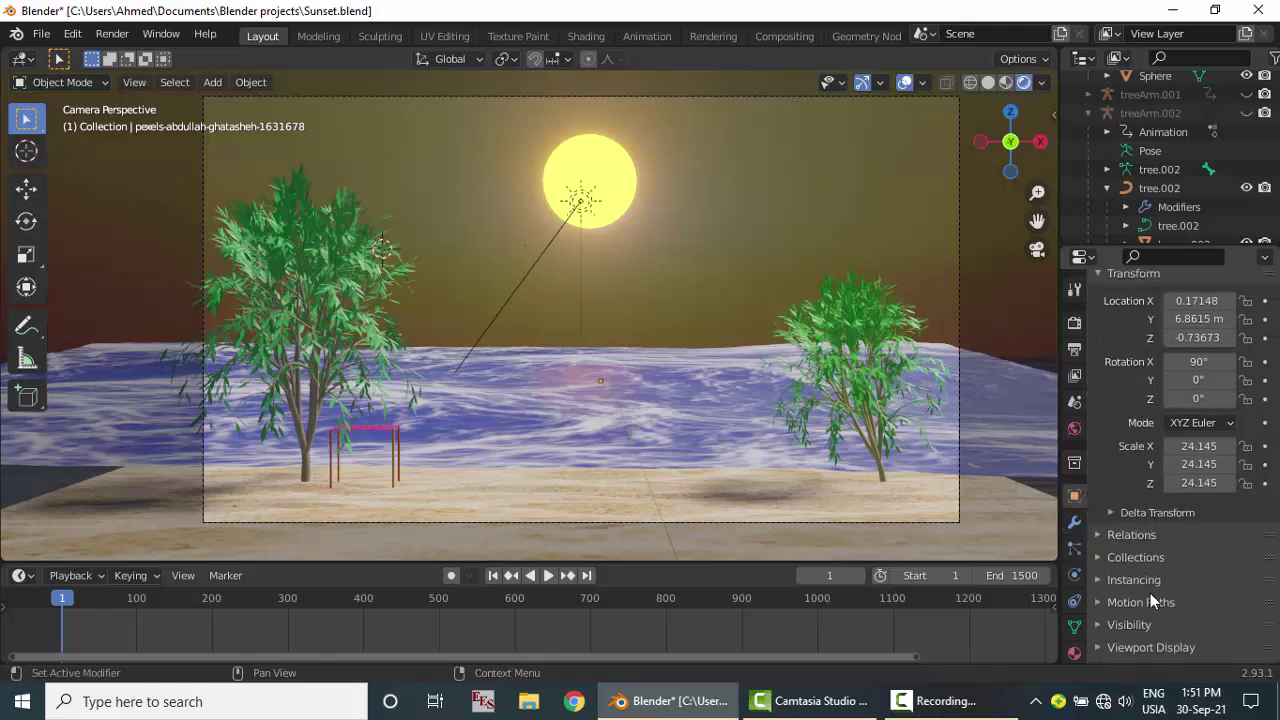
left_click(1095, 622)
scroll(1145, 592, "down", 3)
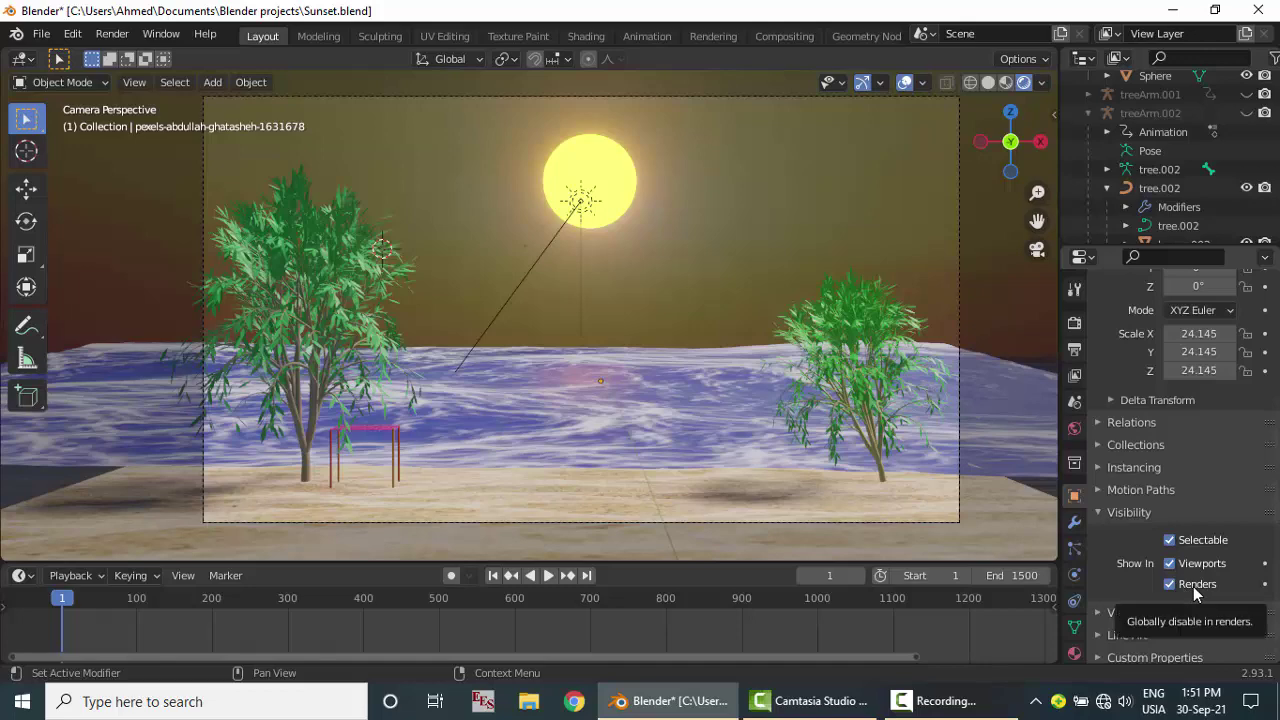
Render the camera view with Render Image, review the frame, and close the render window
left_click(123, 34)
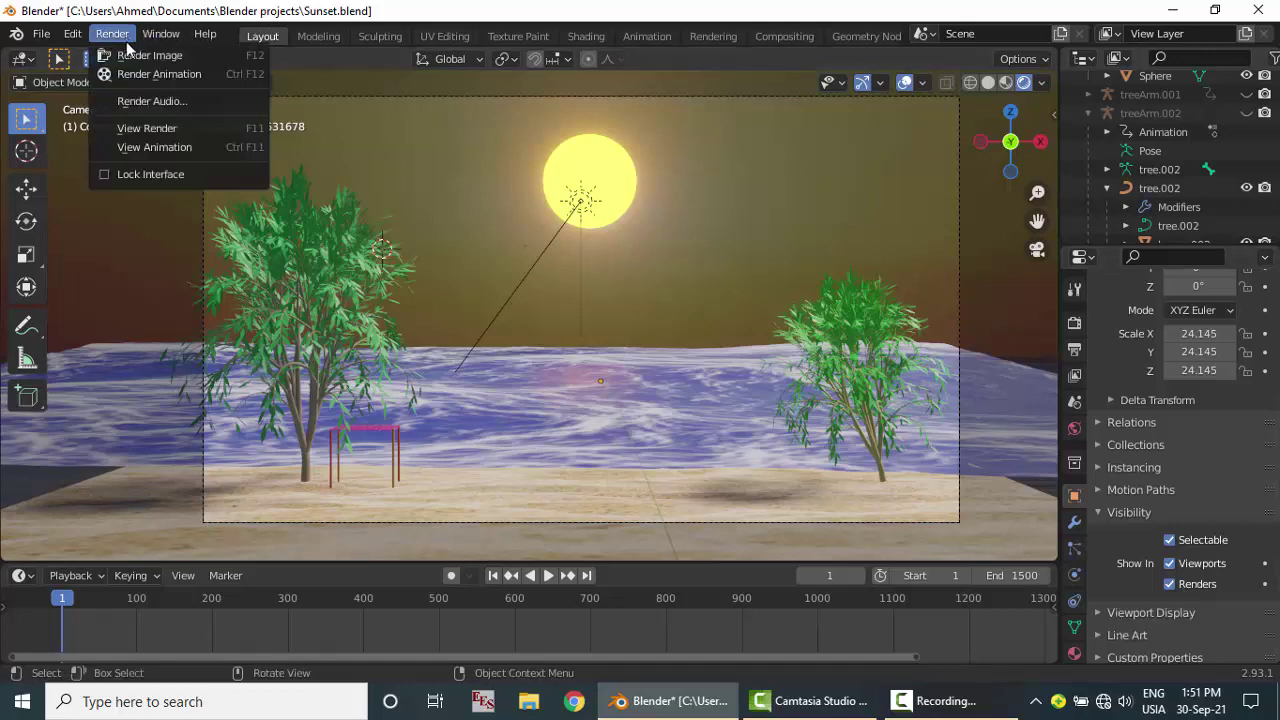
left_click(140, 52)
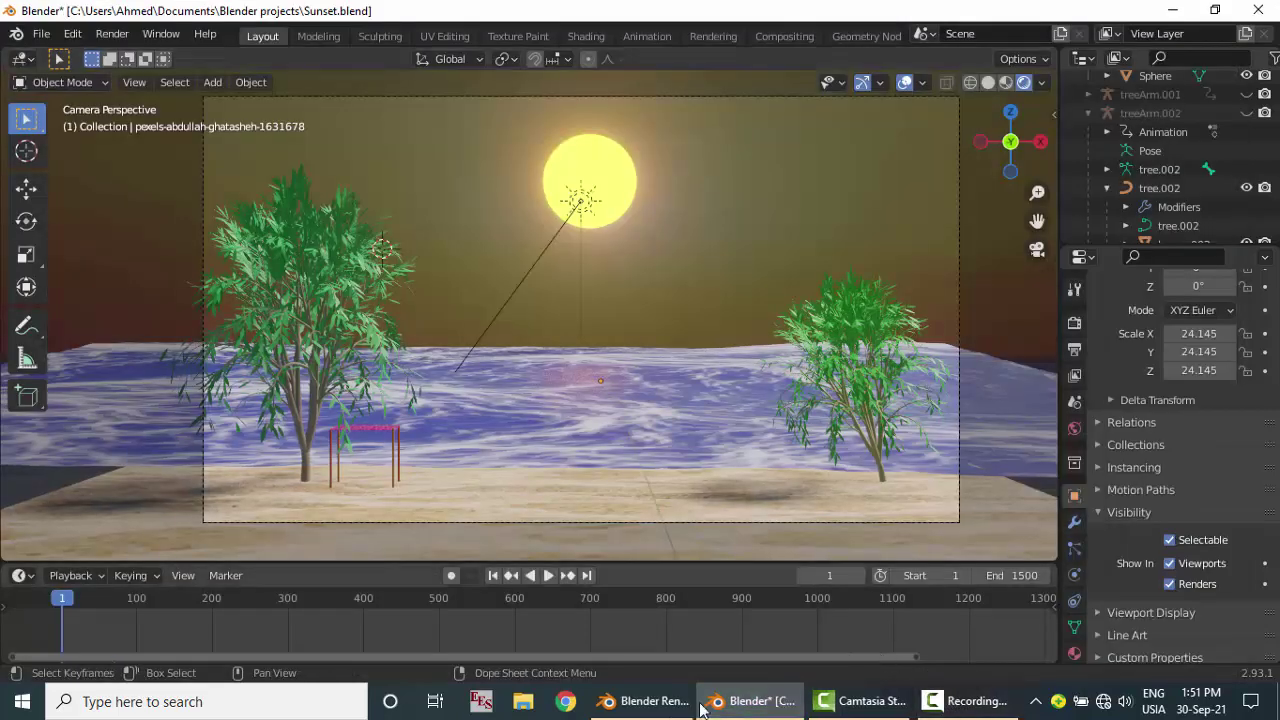
mouse_move(645, 701)
left_click(626, 630)
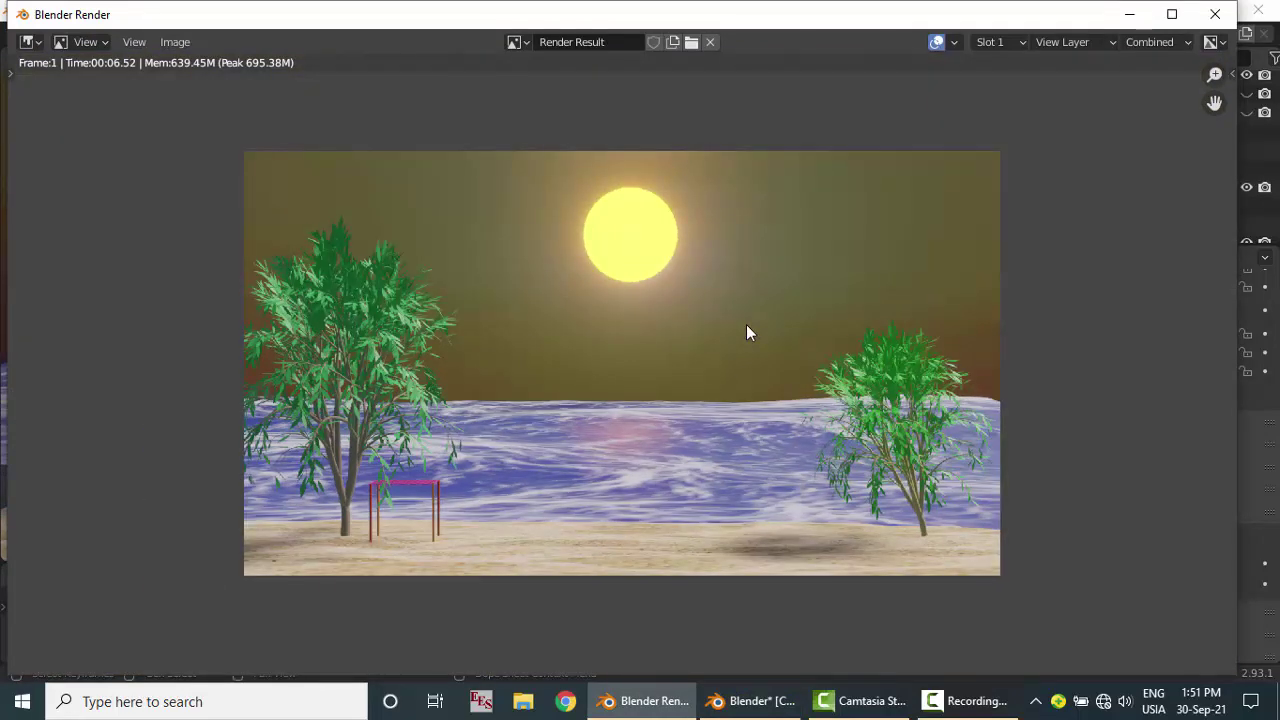
left_click(1216, 18)
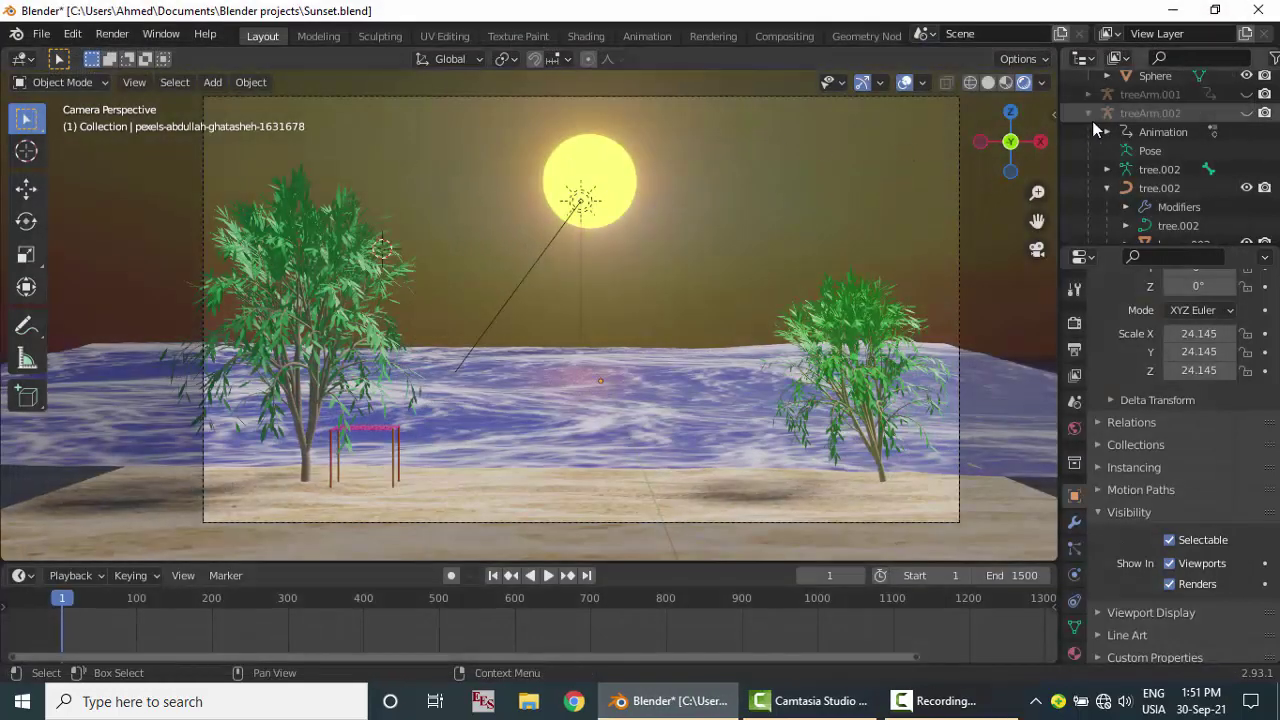
Select the sunset photo plane in the Outliner and delete it, then bring up the Add menu
scroll(1092, 121, "up", 5)
scroll(1092, 121, "up", 3)
scroll(1092, 121, "down", 1)
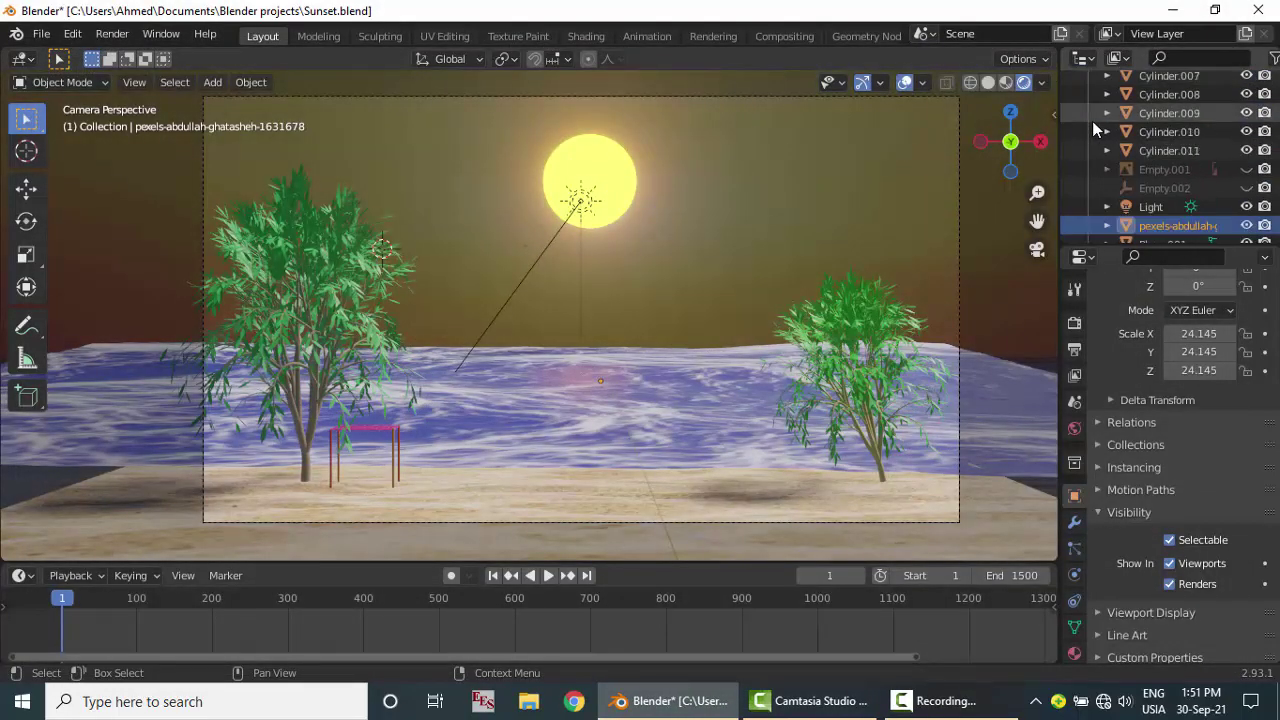
scroll(1147, 182, "down", 2)
left_click(1168, 204)
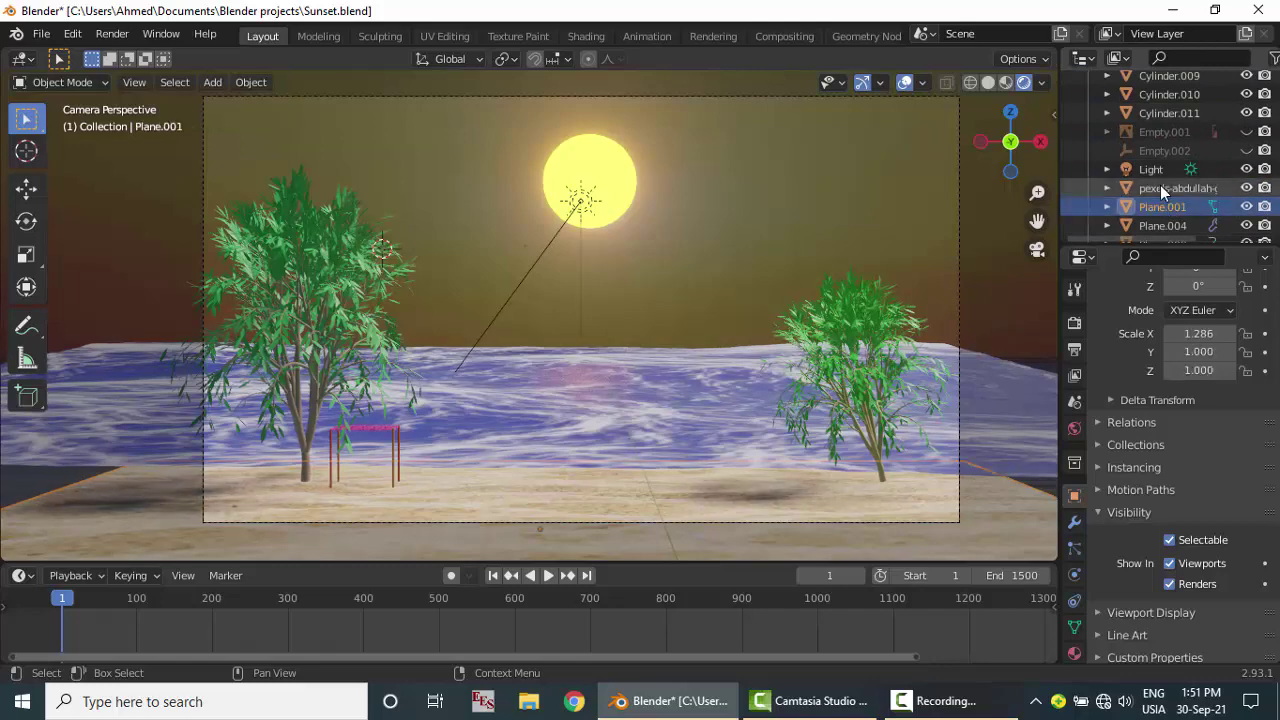
left_click(1158, 187)
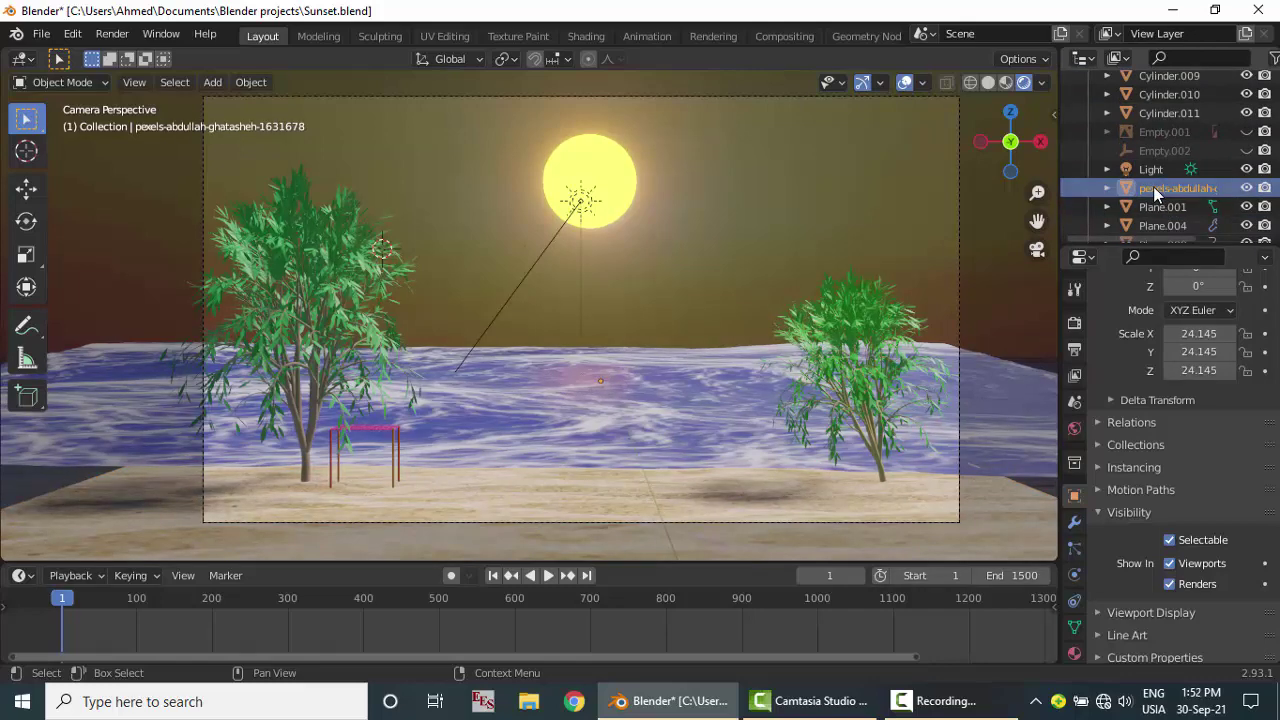
key("Delete")
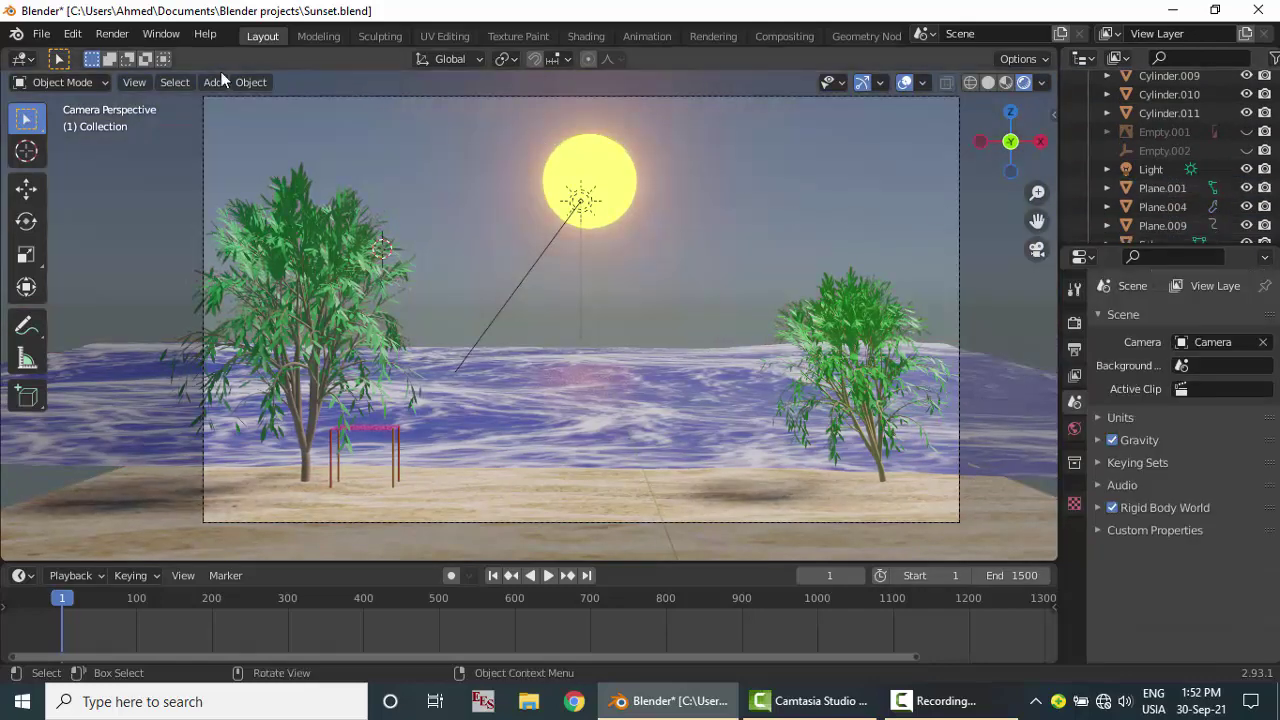
left_click(212, 83)
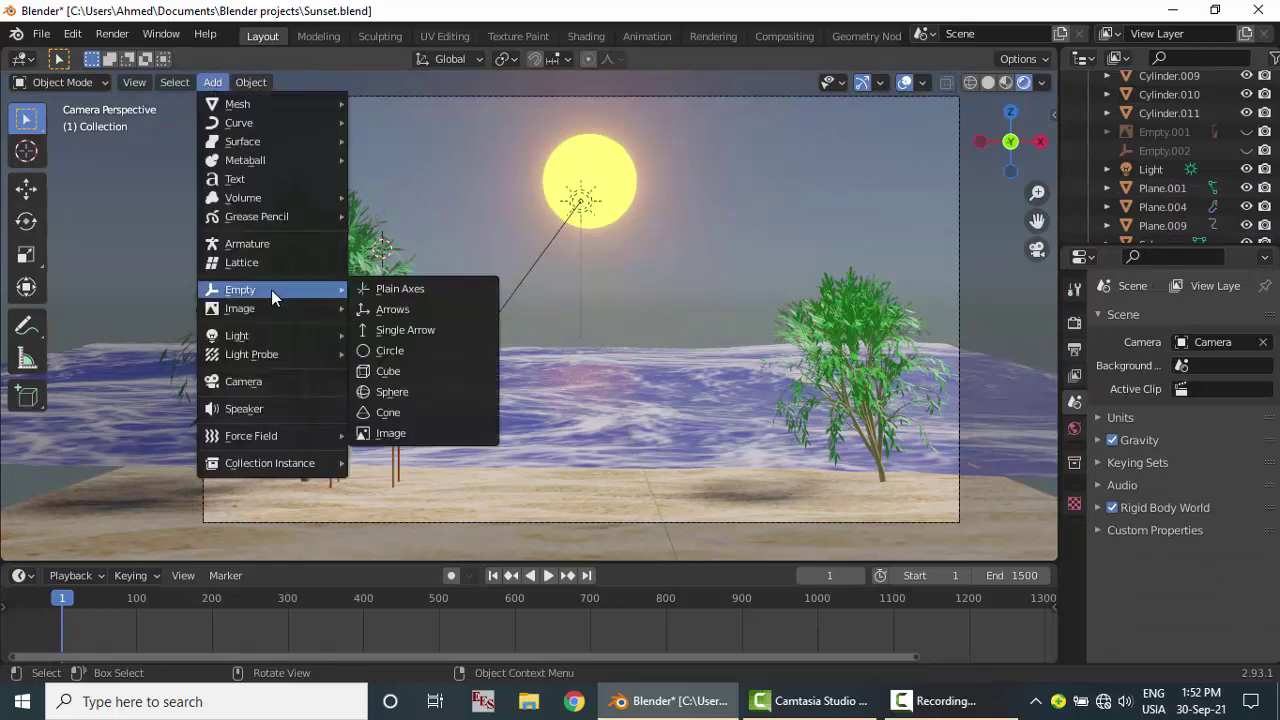
mouse_move(240, 308)
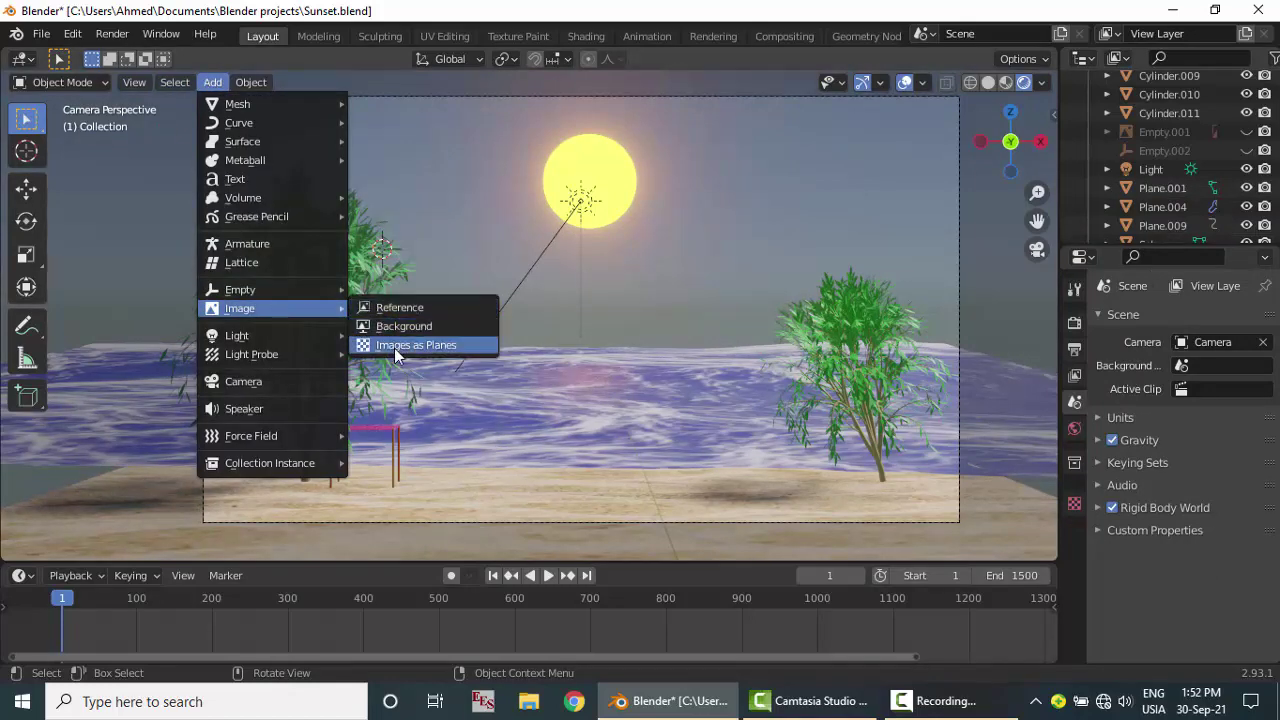
Import Beach cartoon.jpg as a new image plane through Images as Planes
left_click(394, 348)
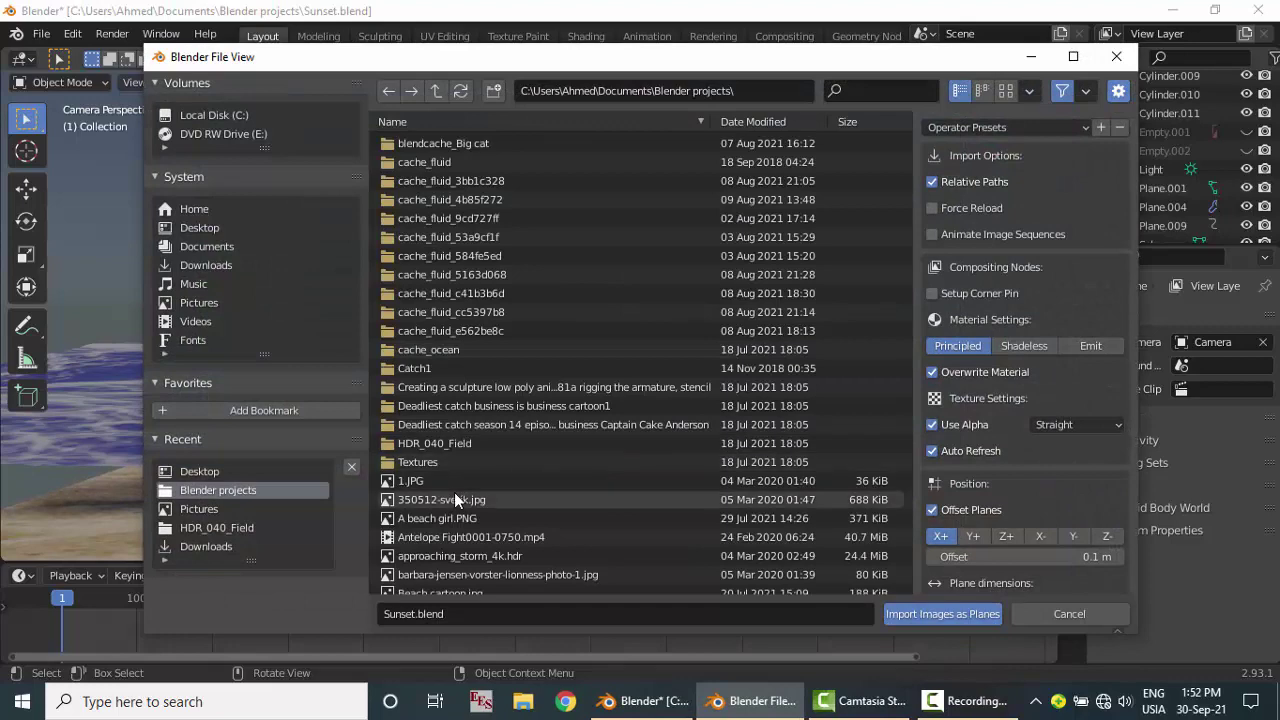
left_click(484, 518)
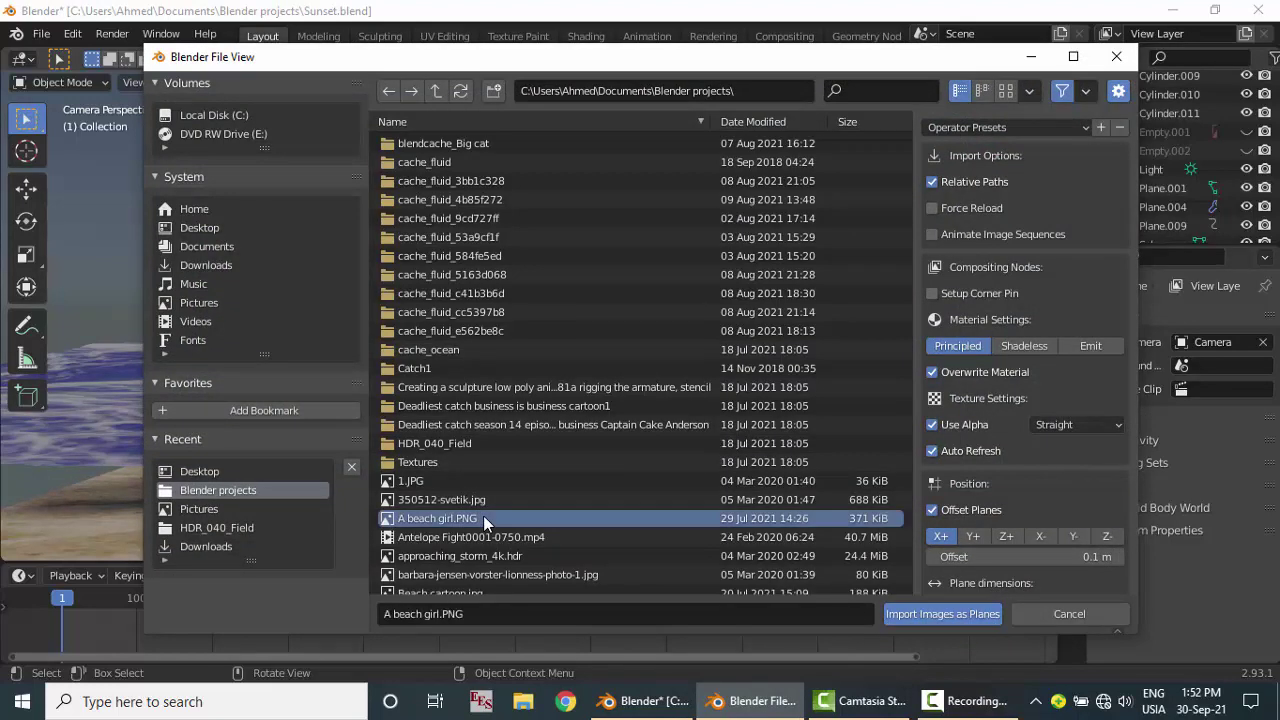
scroll(484, 518, "down", 3)
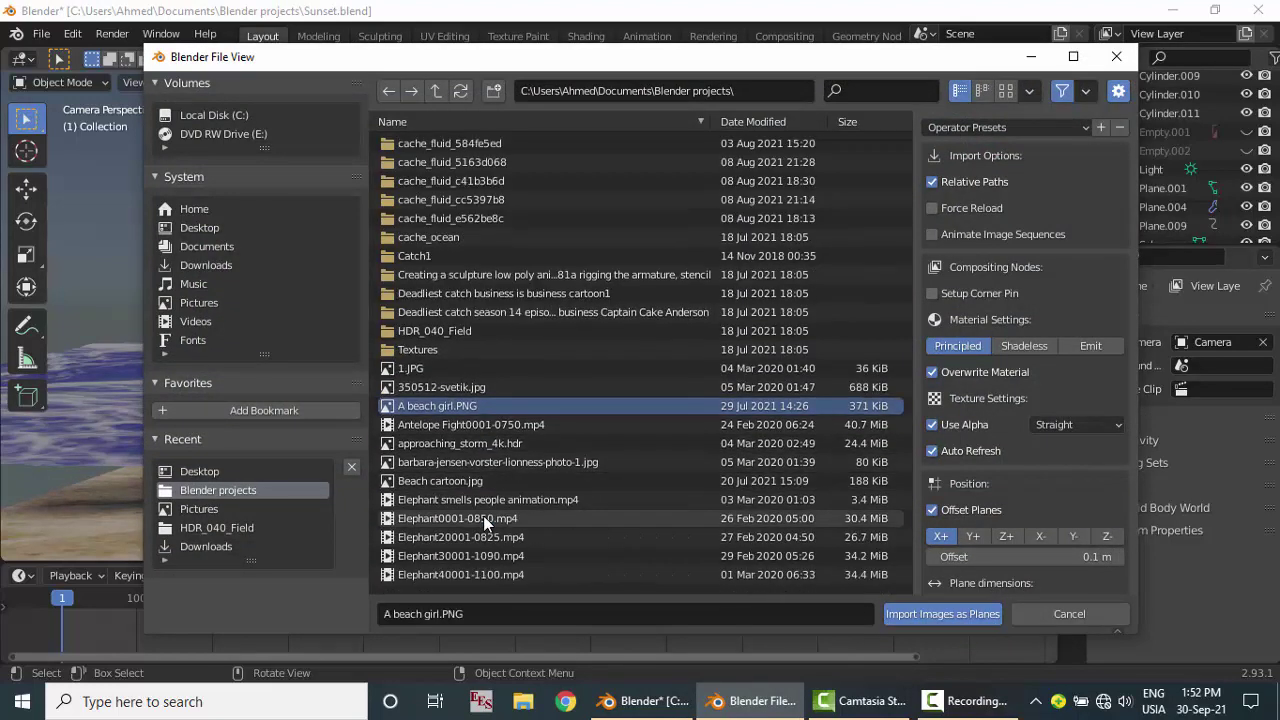
double_click(443, 484)
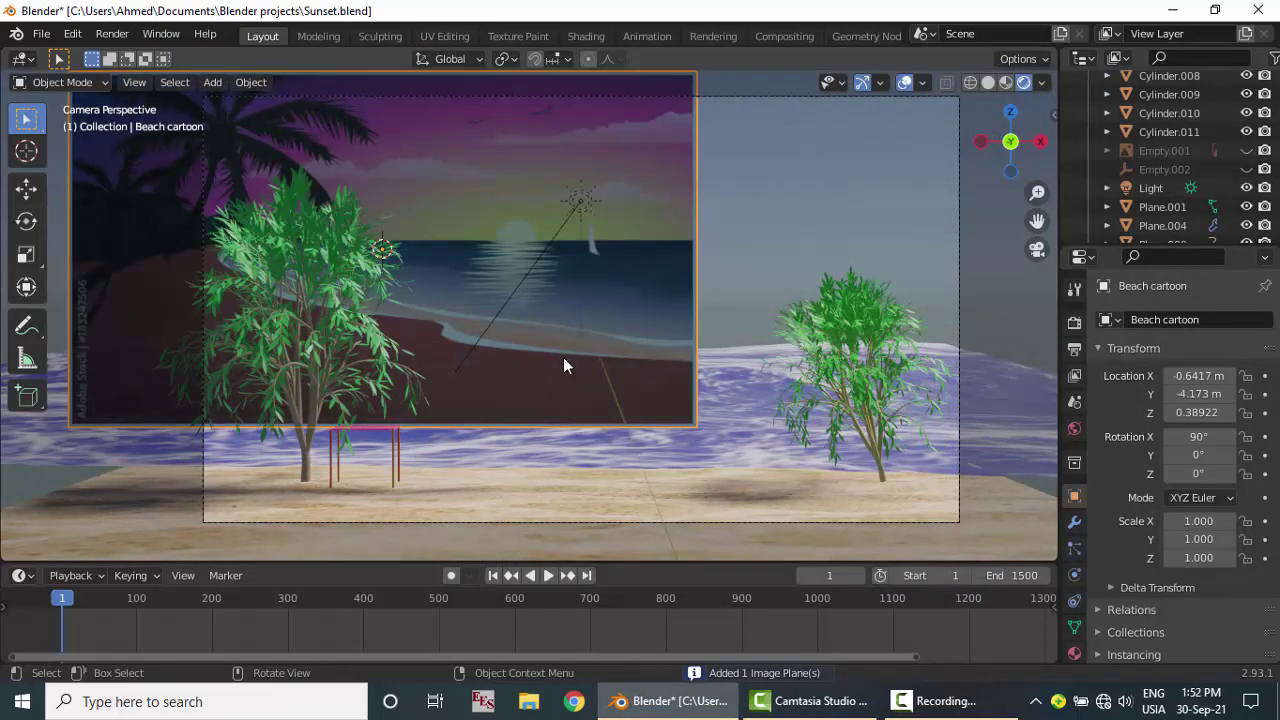
Render frame 1 with the Beach cartoon plane behind the trees and zoom into the result
left_click(112, 33)
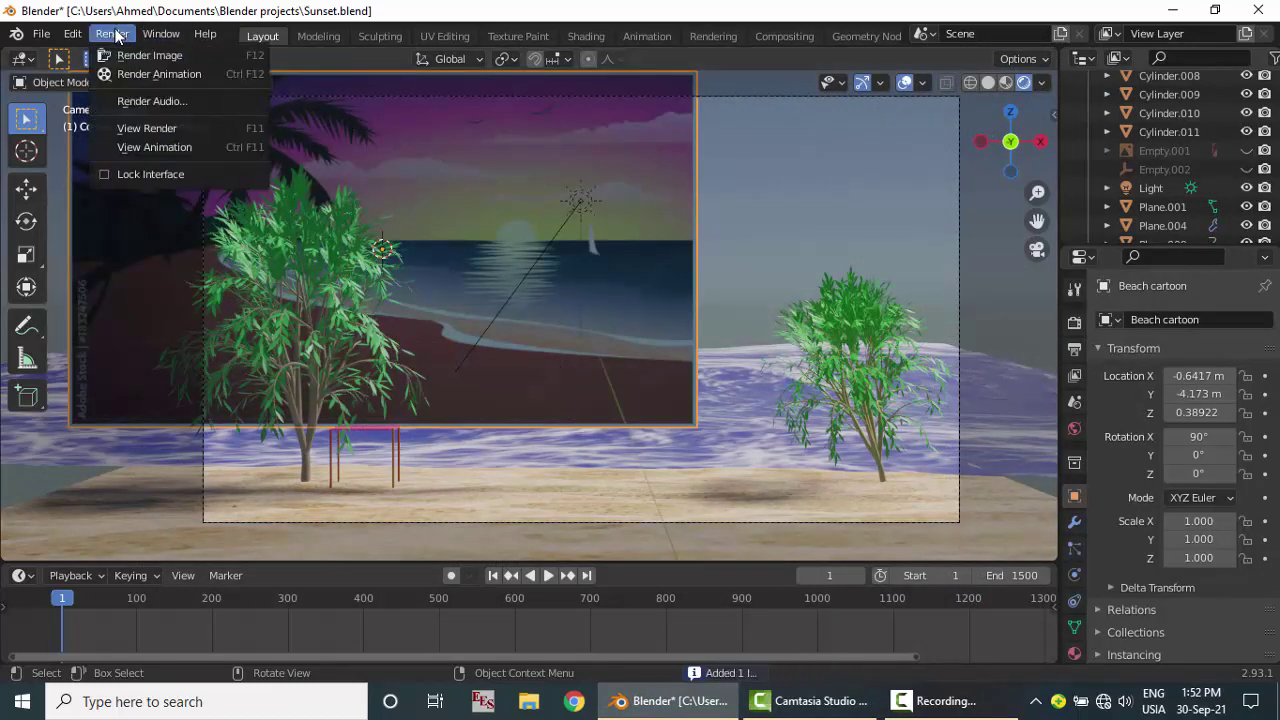
left_click(125, 56)
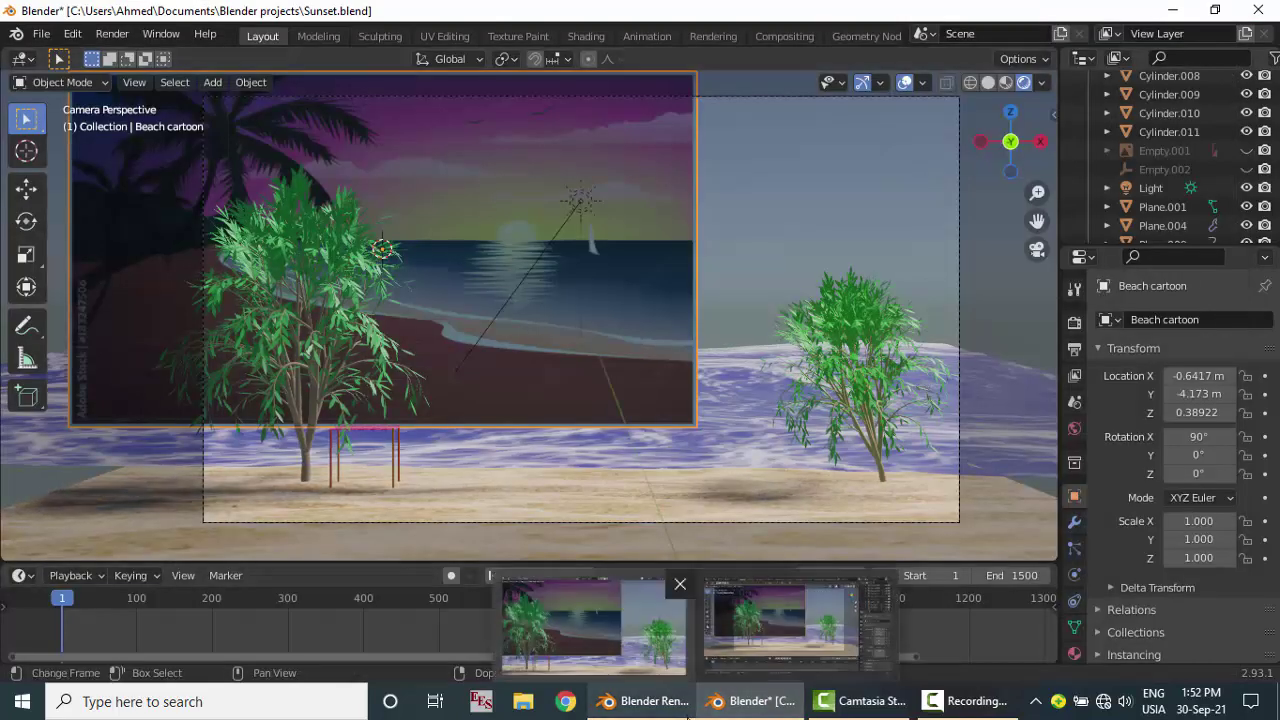
left_click(601, 613)
scroll(673, 304, "down", 1)
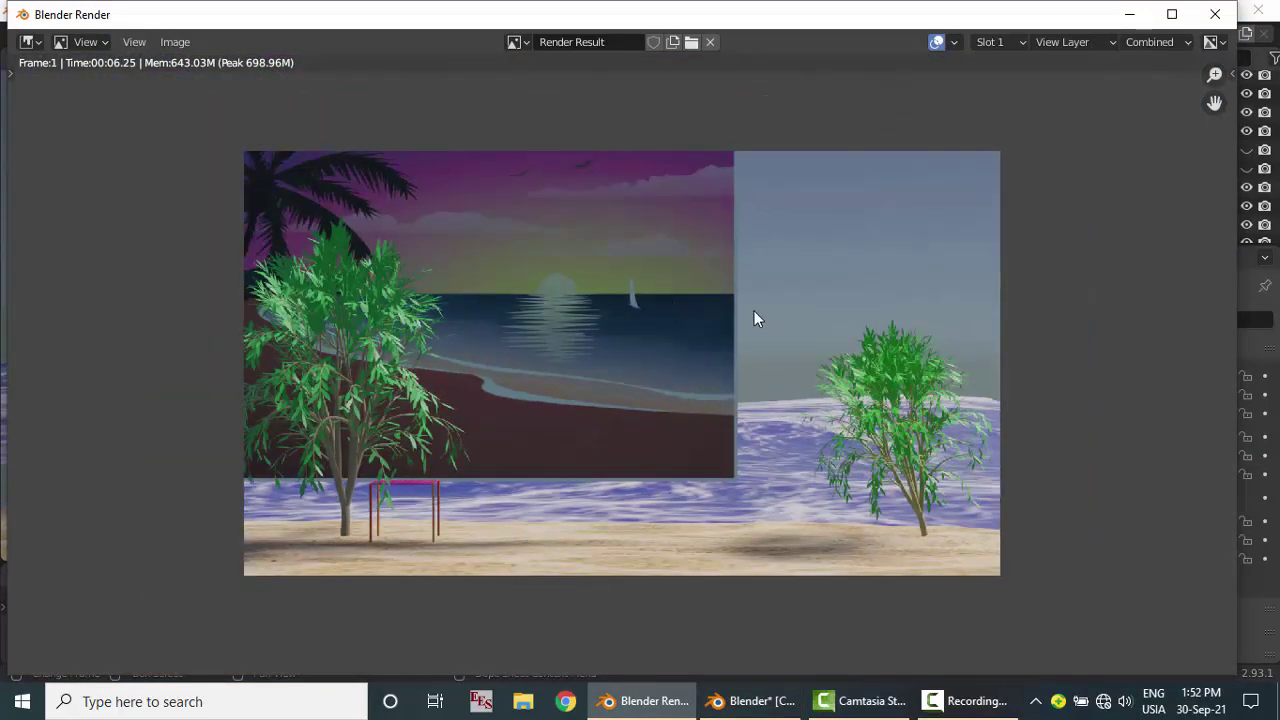
left_click(1215, 14)
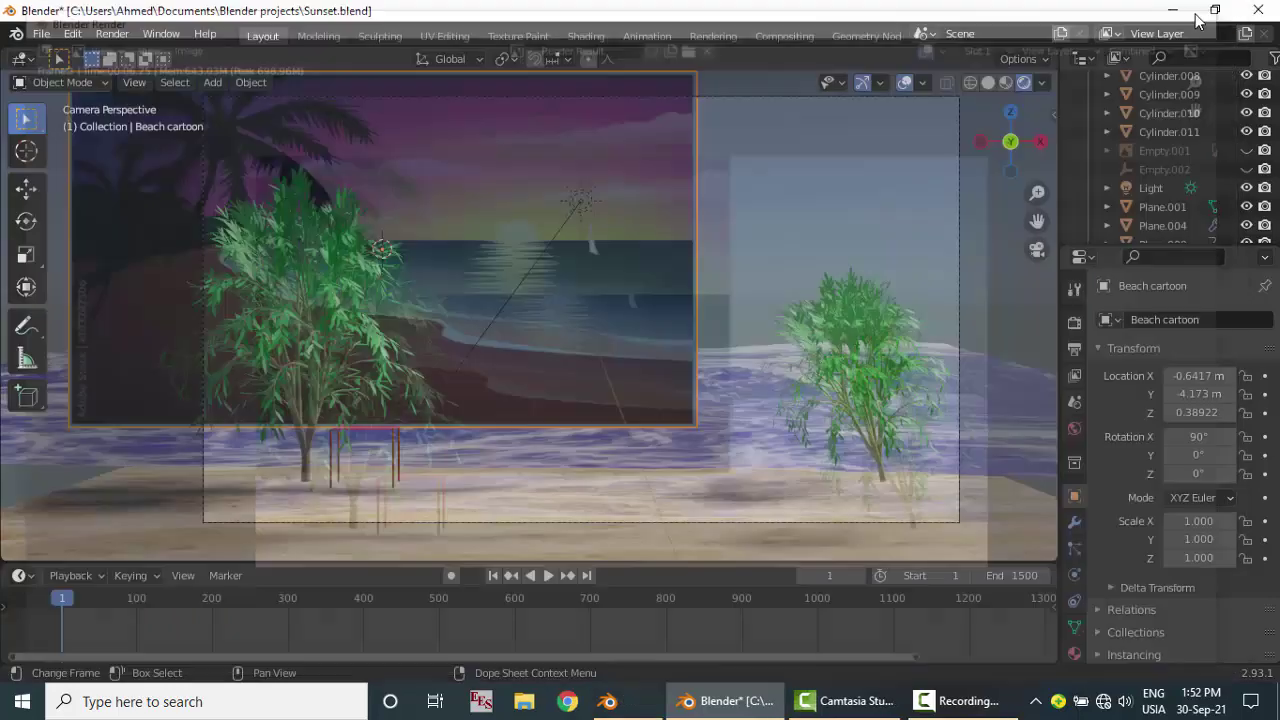